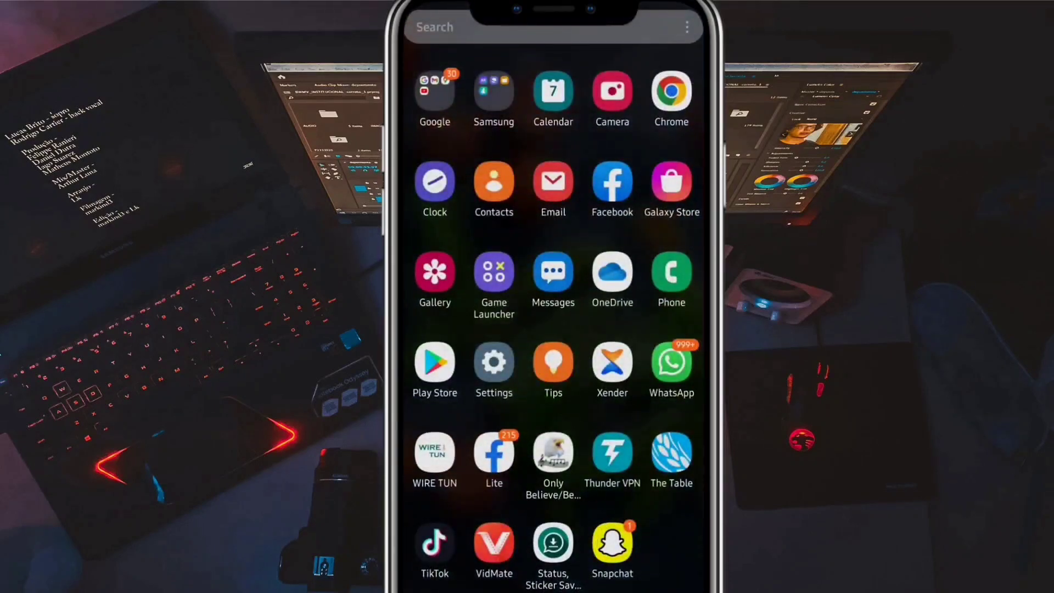
Move past the phone clip intro to reach the Canva home page at canva.com.
{"action": "left_click", "coordinate": [494, 362]}
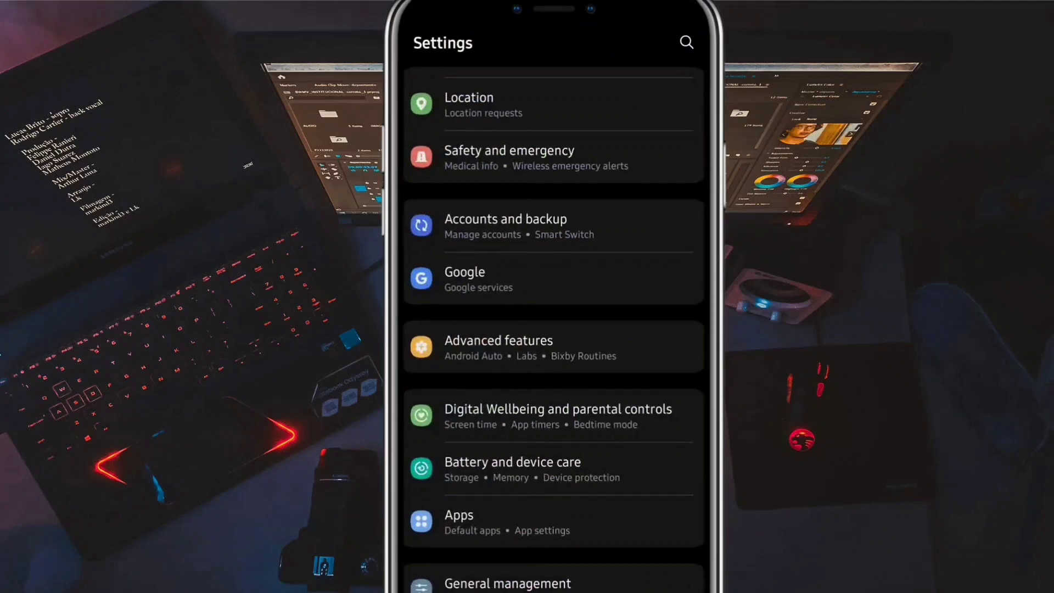
{"action": "left_click_drag", "start_coordinate": [647, 468], "coordinate": [668, 337]}
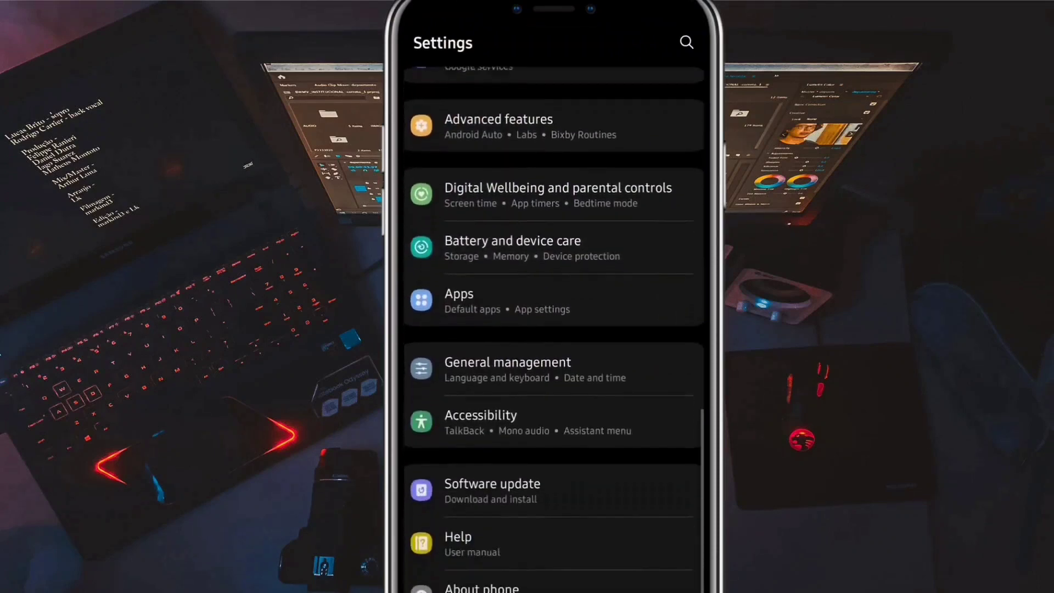
{"action": "left_click_drag", "start_coordinate": [653, 482], "coordinate": [678, 367]}
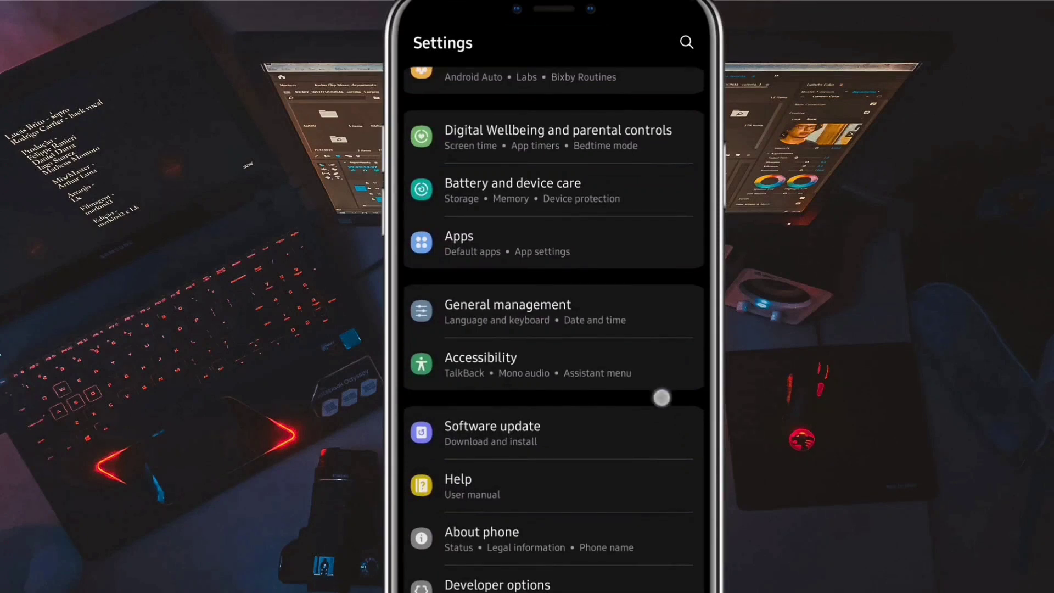
{"action": "left_click_drag", "start_coordinate": [661, 397], "coordinate": [651, 512]}
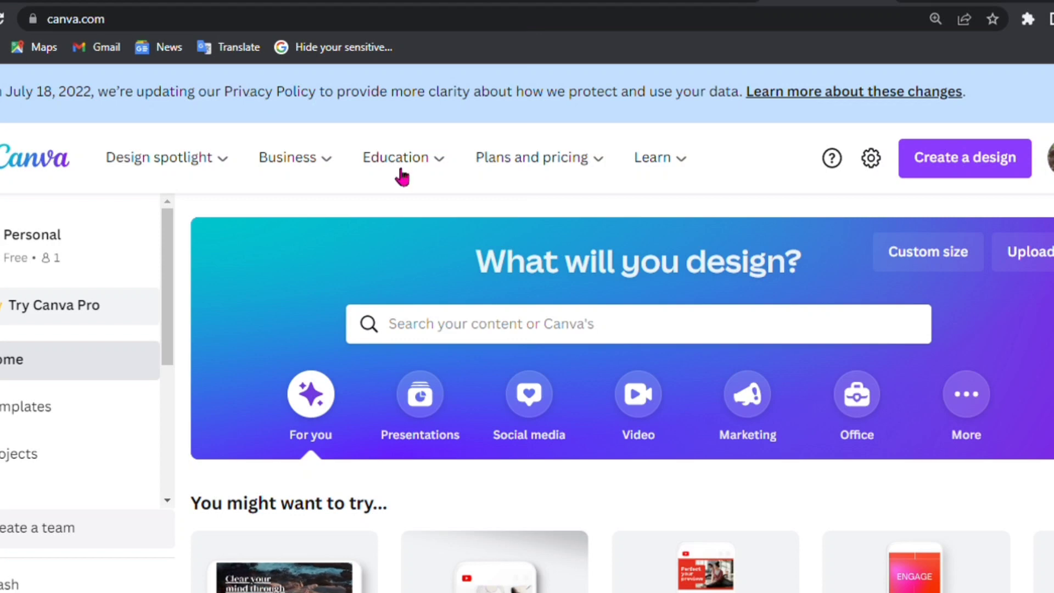
Search 'Video' templates and open the yellow flowers 'Welcome to my channel' template.
{"action": "left_click", "coordinate": [441, 344]}
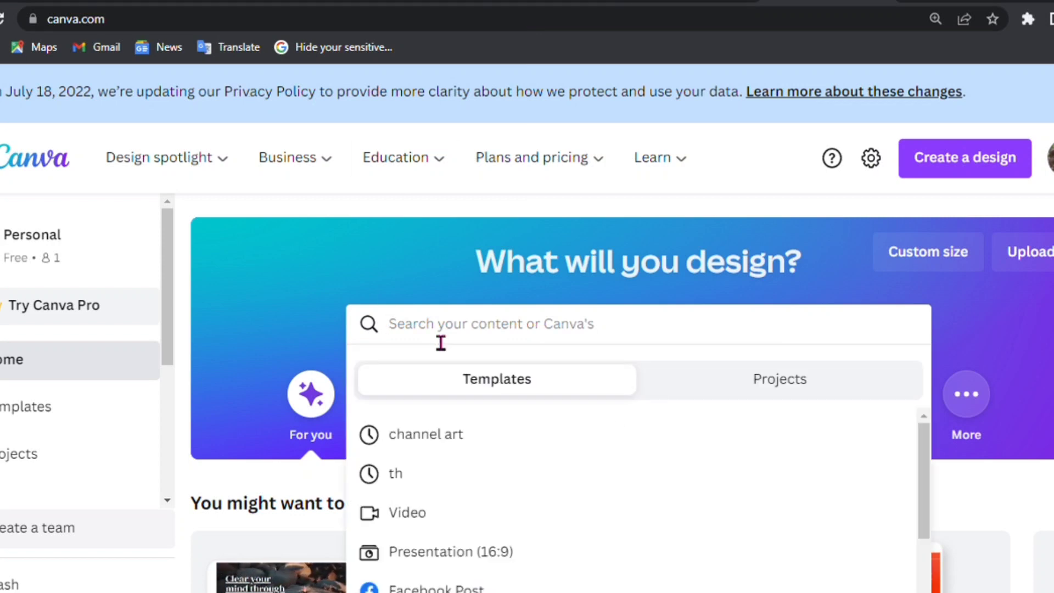
{"action": "left_click", "coordinate": [424, 522]}
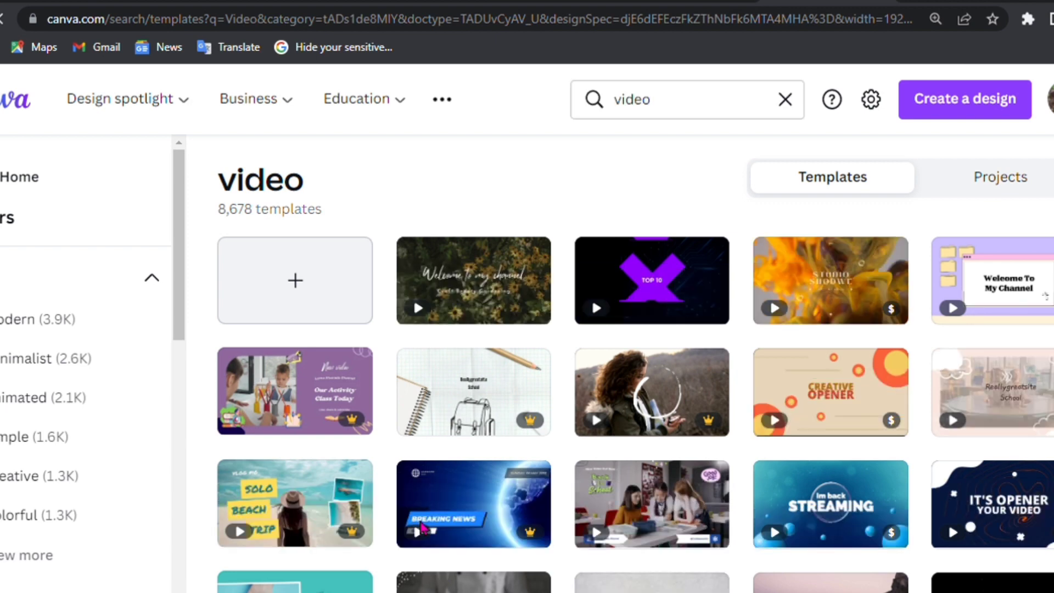
{"action": "scroll", "coordinate": [433, 436], "scroll_direction": "down", "scroll_amount": 3}
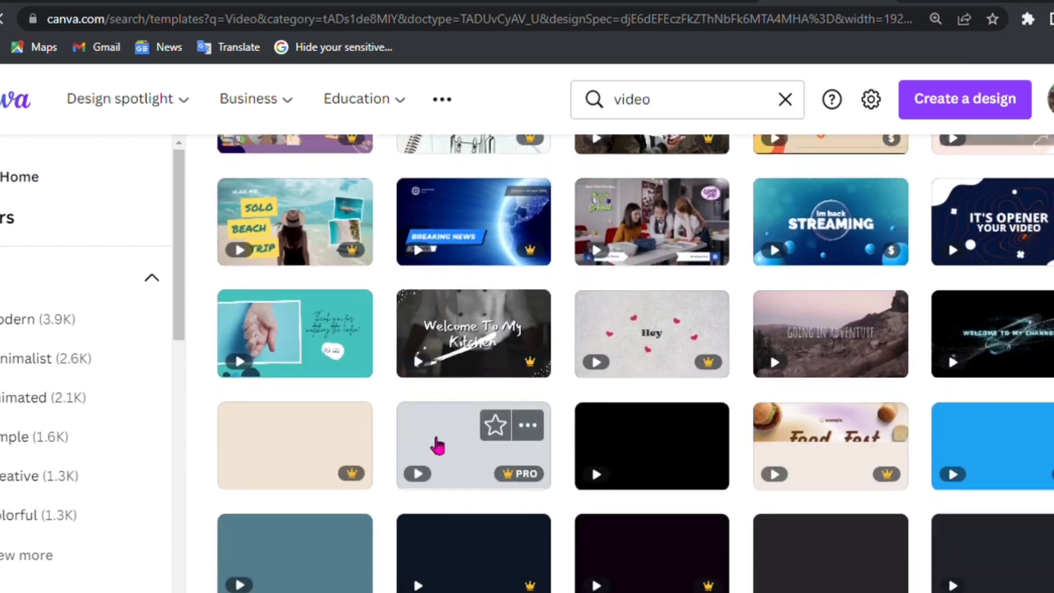
{"action": "scroll", "coordinate": [436, 445], "scroll_direction": "down", "scroll_amount": 2}
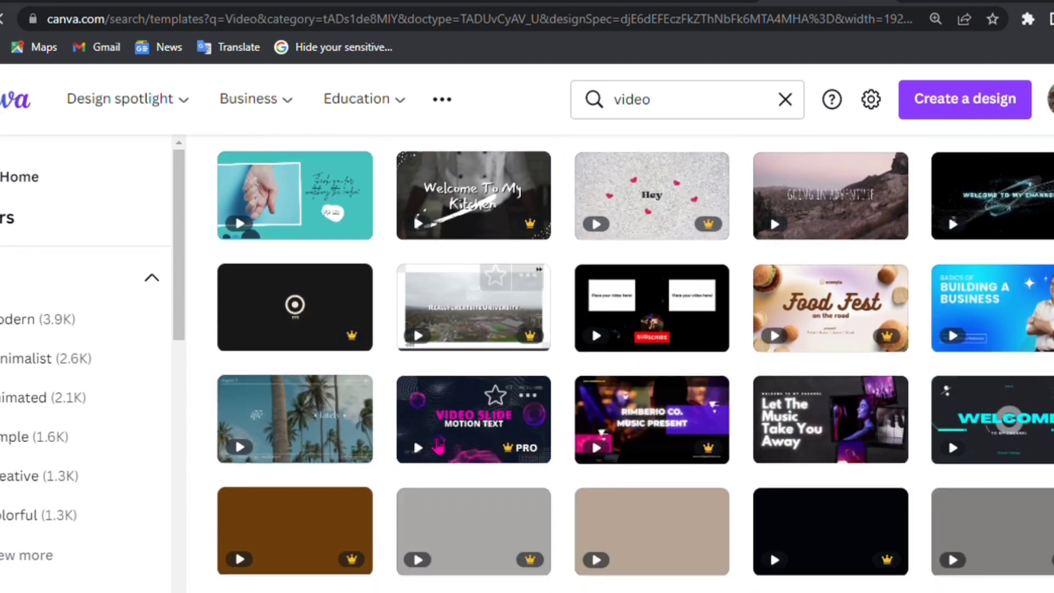
{"action": "scroll", "coordinate": [436, 445], "scroll_direction": "down", "scroll_amount": 1}
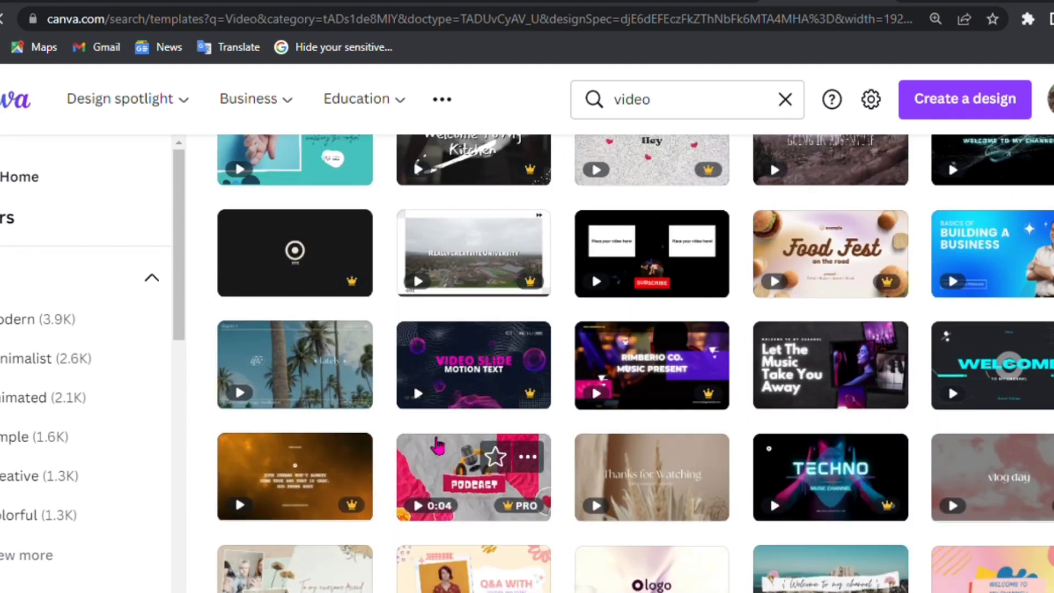
{"action": "scroll", "coordinate": [436, 446], "scroll_direction": "up", "scroll_amount": 1}
{"action": "scroll", "coordinate": [437, 445], "scroll_direction": "up", "scroll_amount": 2}
{"action": "scroll", "coordinate": [438, 446], "scroll_direction": "up", "scroll_amount": 1}
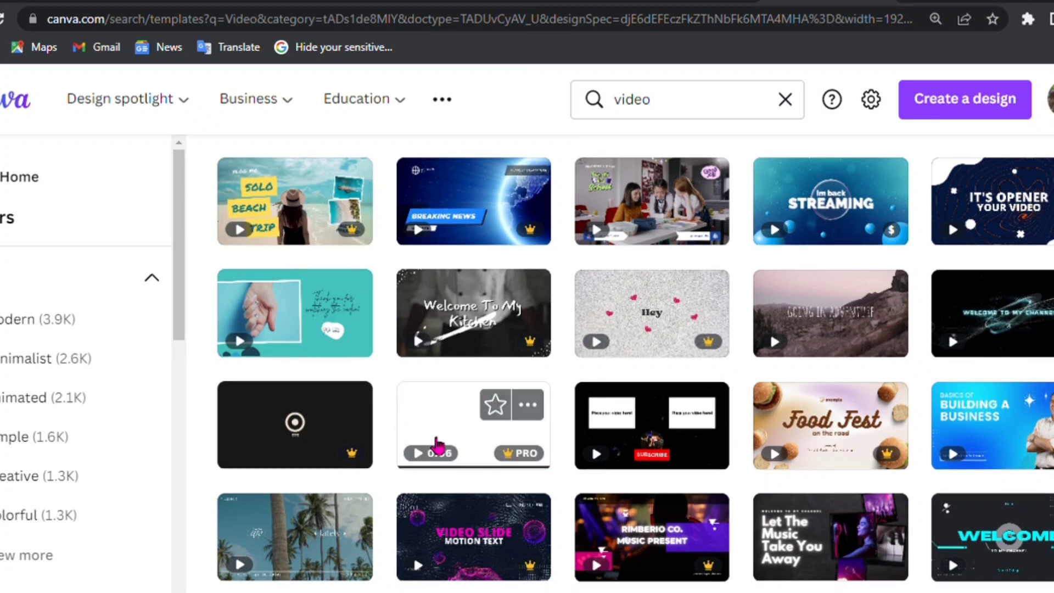
{"action": "scroll", "coordinate": [437, 449], "scroll_direction": "up", "scroll_amount": 3}
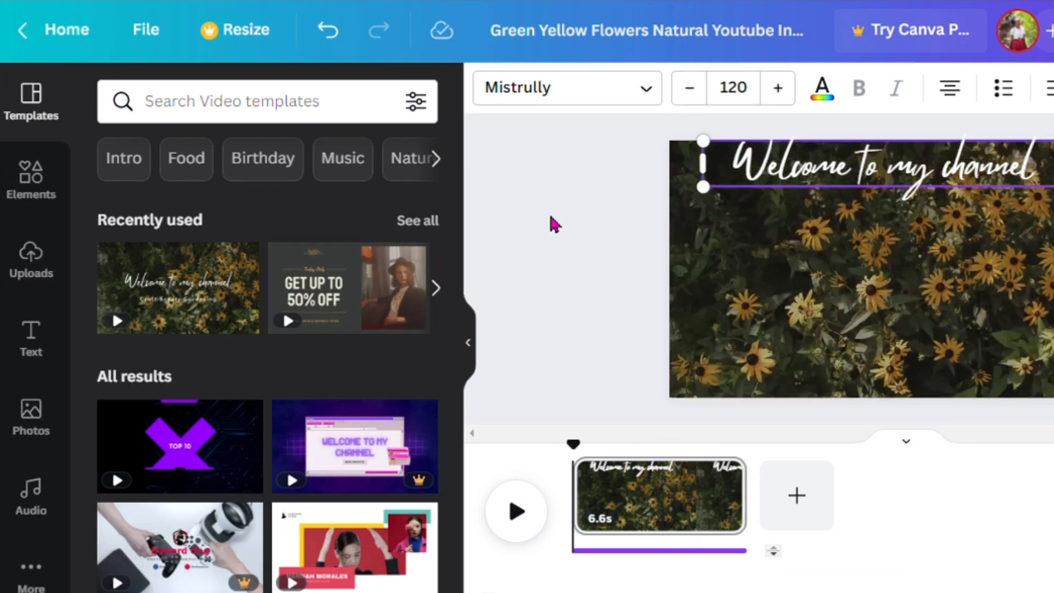
Add a blank 5-second page after the flower intro and open the Photos library.
{"action": "left_click", "coordinate": [811, 496]}
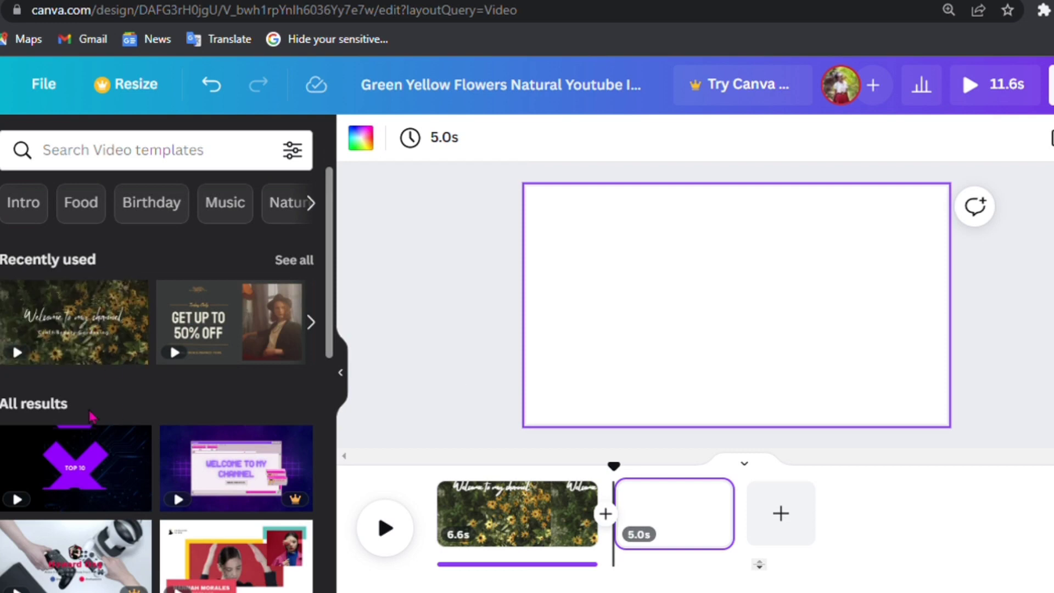
{"action": "left_click", "coordinate": [1, 247]}
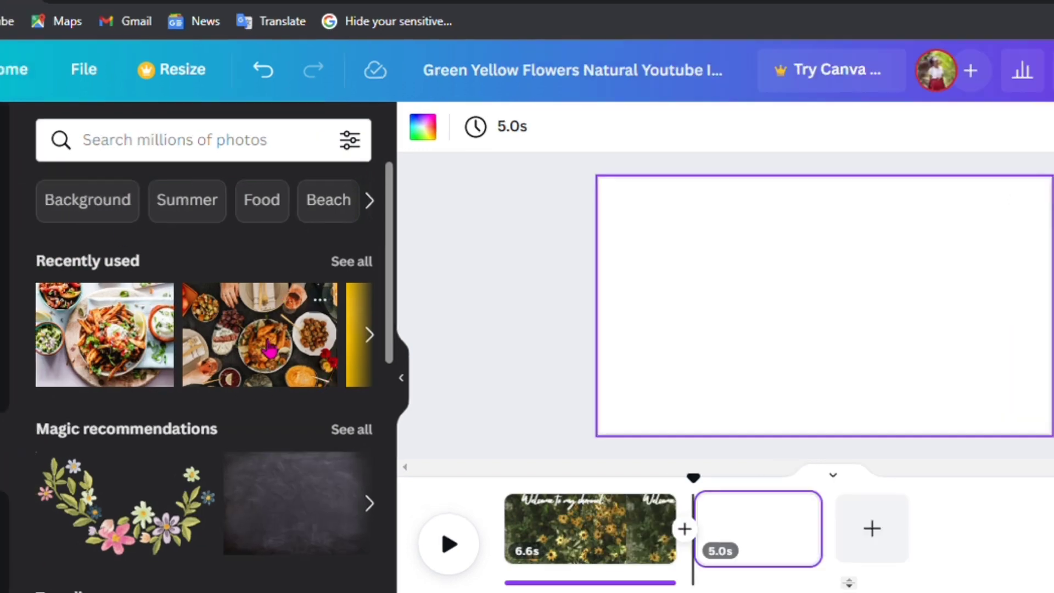
Set the food-table stock photo as the second page's full-frame background.
{"action": "left_click", "coordinate": [214, 329]}
{"action": "right_click", "coordinate": [852, 290]}
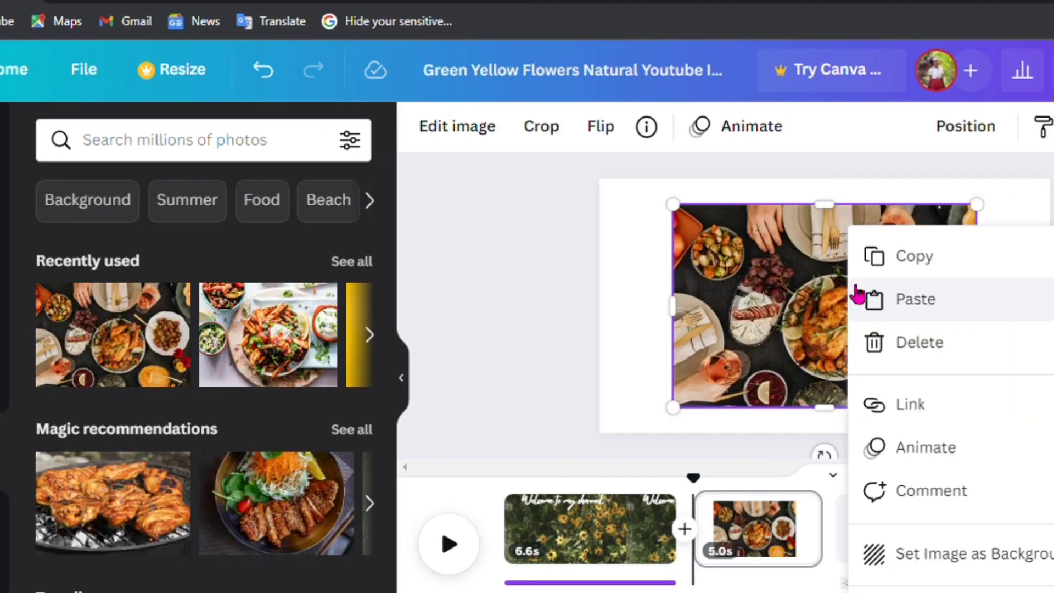
{"action": "left_click", "coordinate": [955, 555]}
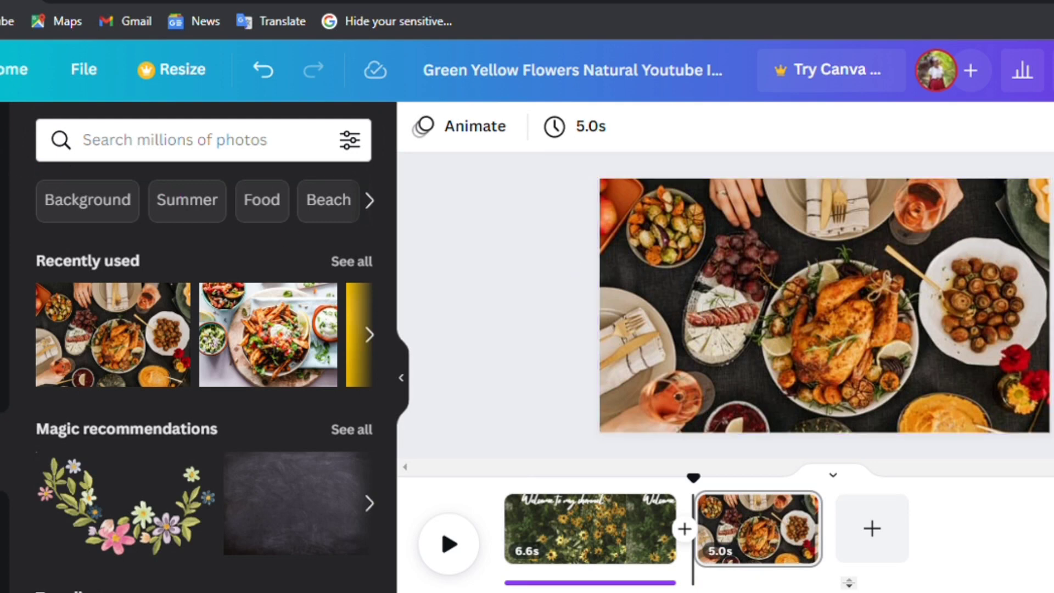
{"action": "left_click", "coordinate": [3, 248]}
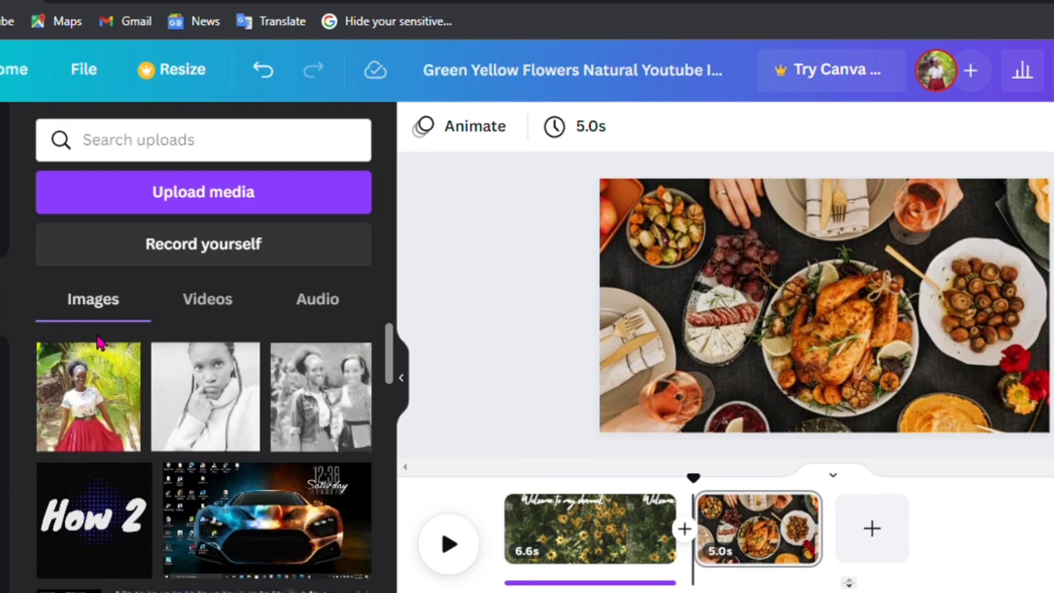
{"action": "scroll", "coordinate": [167, 509], "scroll_direction": "down", "scroll_amount": 2}
{"action": "scroll", "coordinate": [169, 510], "scroll_direction": "down", "scroll_amount": 3}
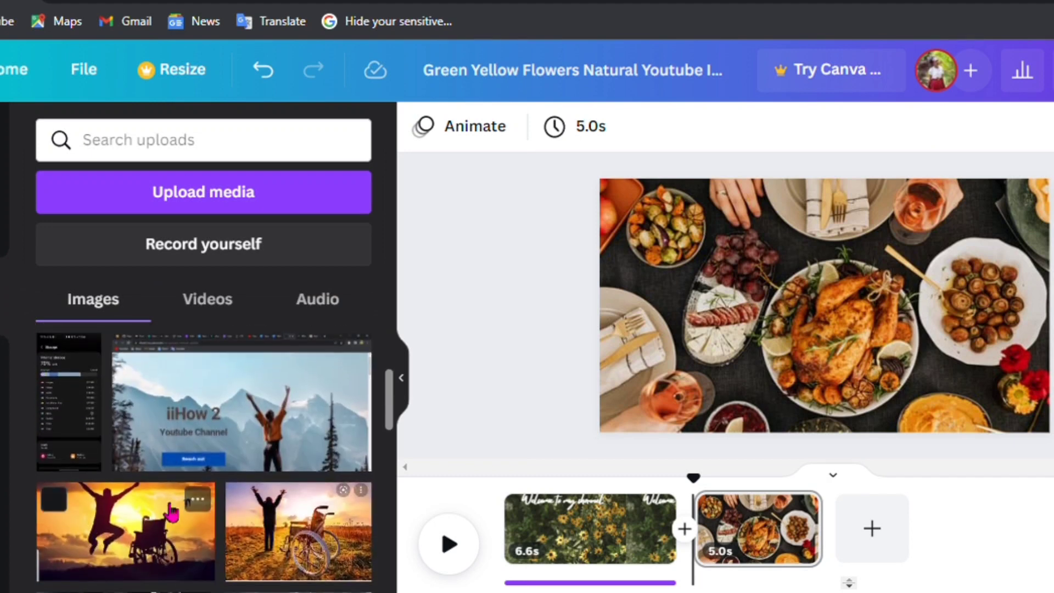
Add the 55.9-second uploaded video from the Videos uploads onto the food background.
{"action": "left_click", "coordinate": [214, 316]}
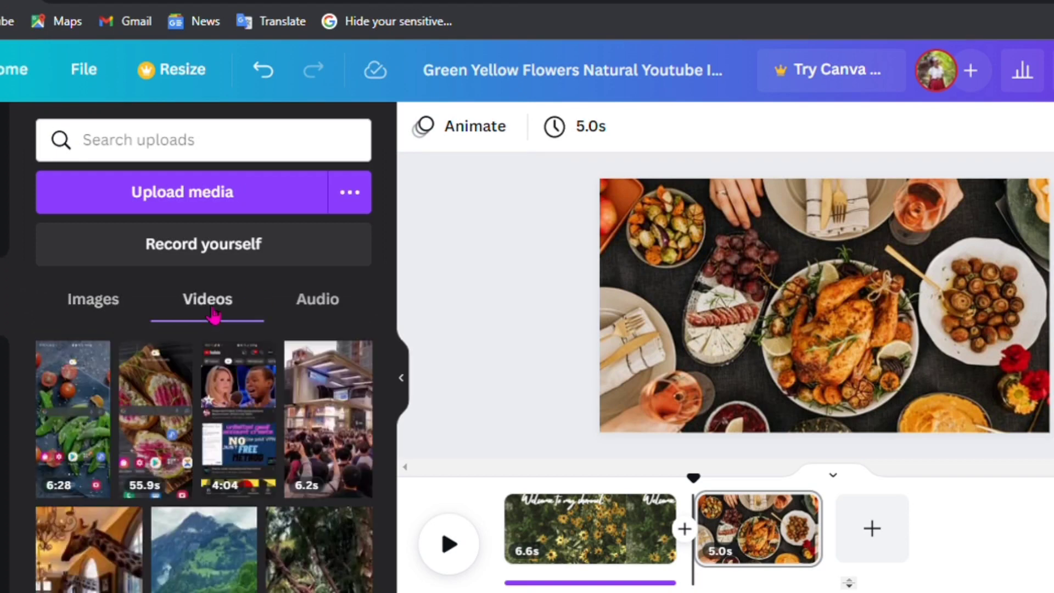
{"action": "mouse_move", "coordinate": [73, 416]}
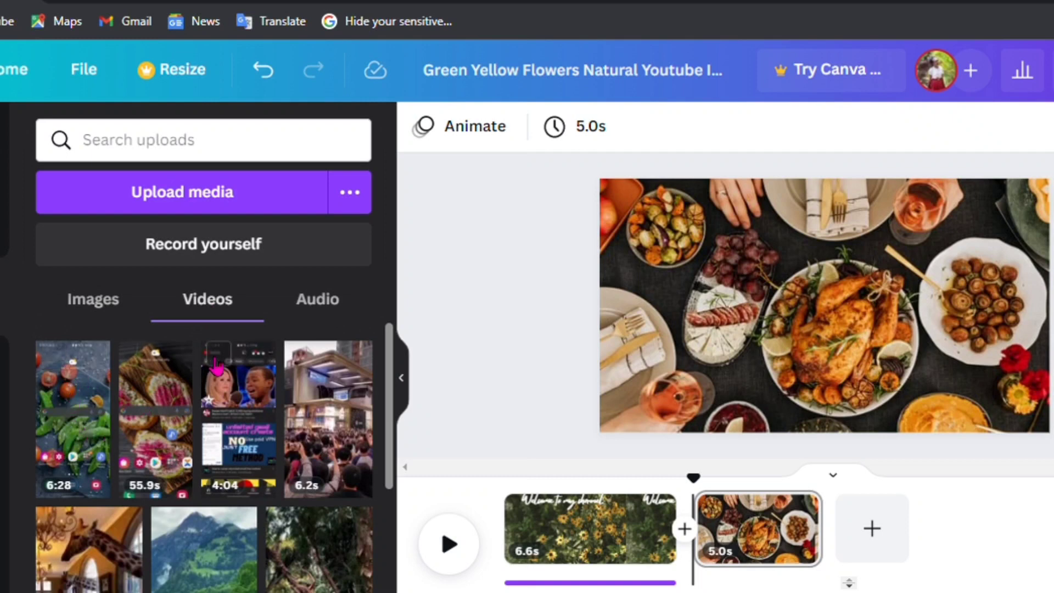
{"action": "left_click", "coordinate": [147, 412]}
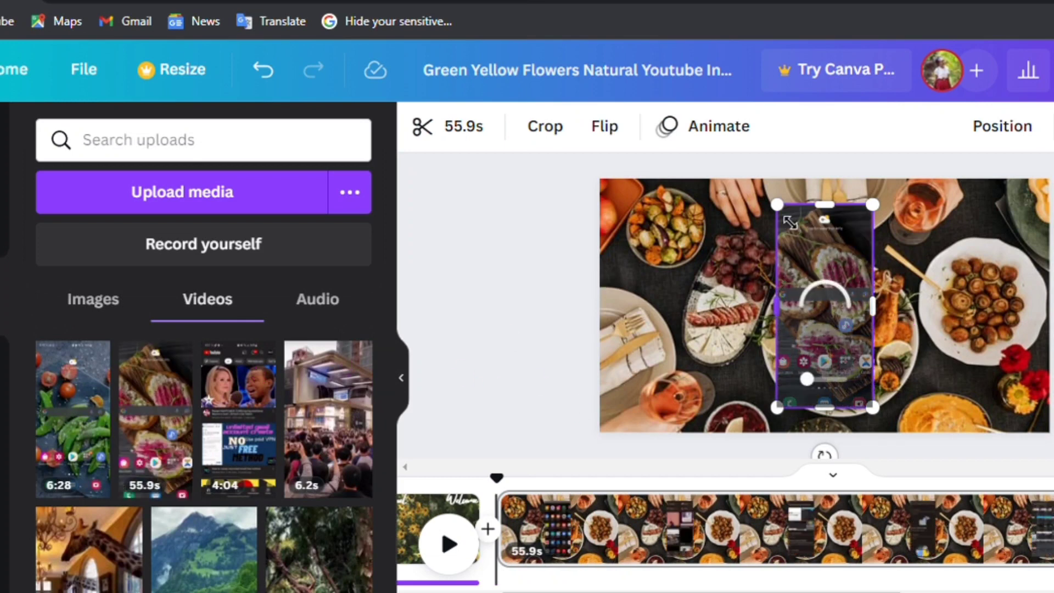
Resize the uploaded video to full page height, then pause and deselect it.
{"action": "left_click_drag", "start_coordinate": [789, 218], "coordinate": [777, 194]}
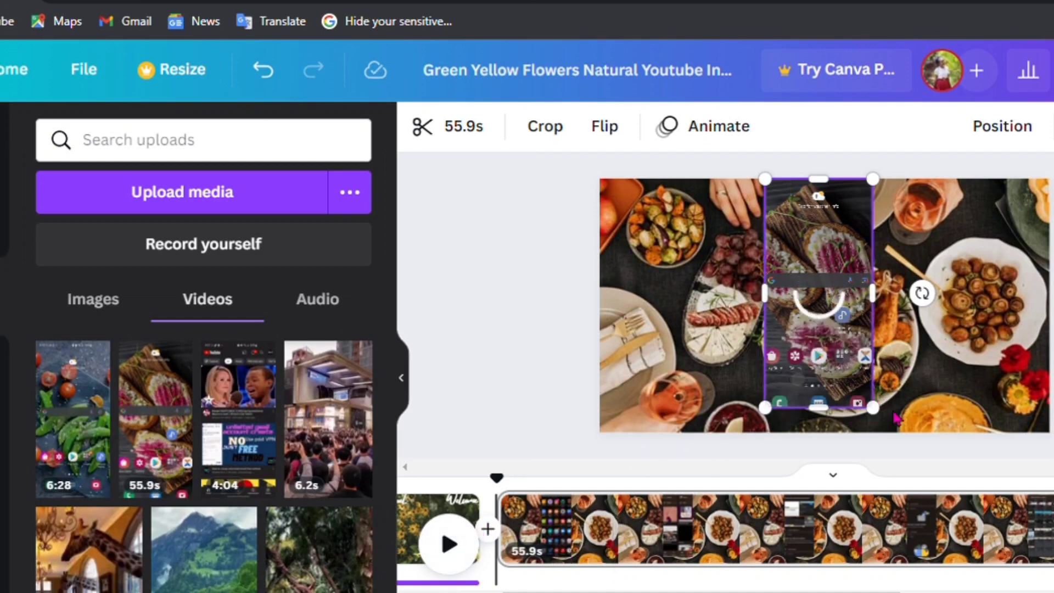
{"action": "left_click_drag", "start_coordinate": [883, 412], "coordinate": [902, 469]}
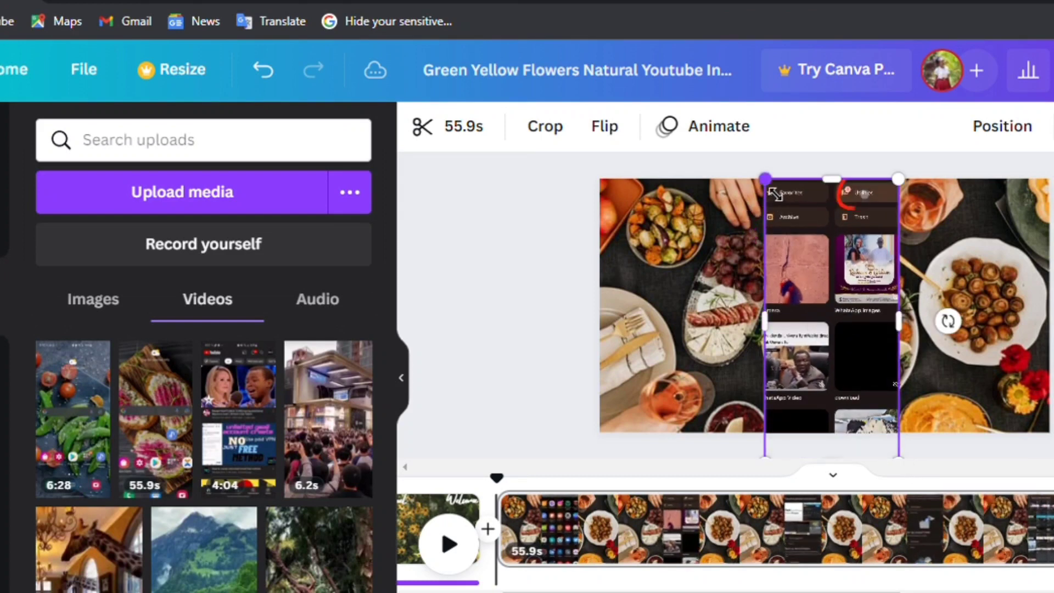
{"action": "left_click_drag", "start_coordinate": [775, 202], "coordinate": [768, 188]}
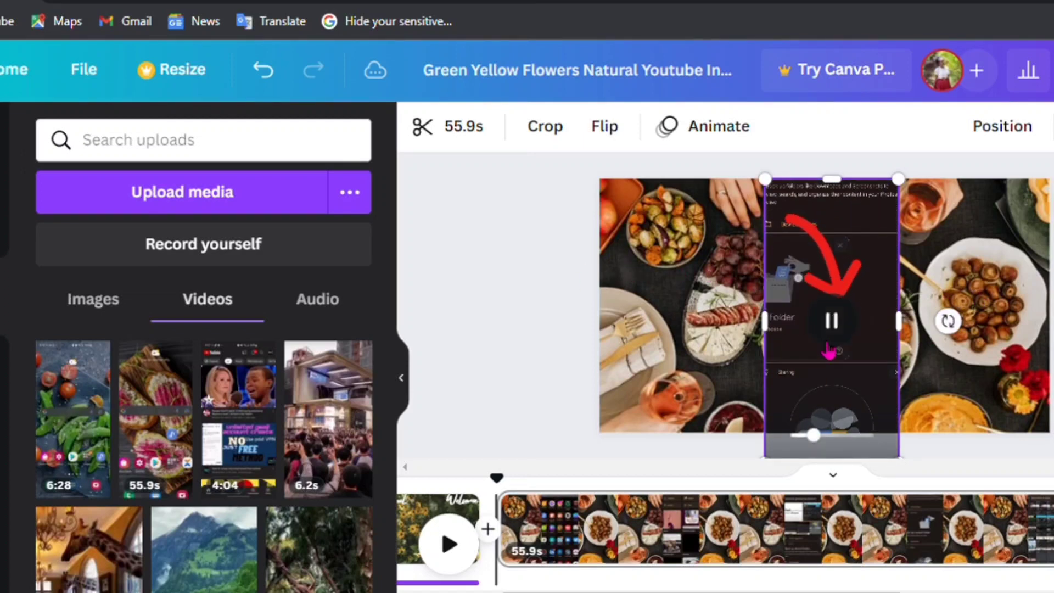
{"action": "left_click", "coordinate": [837, 343]}
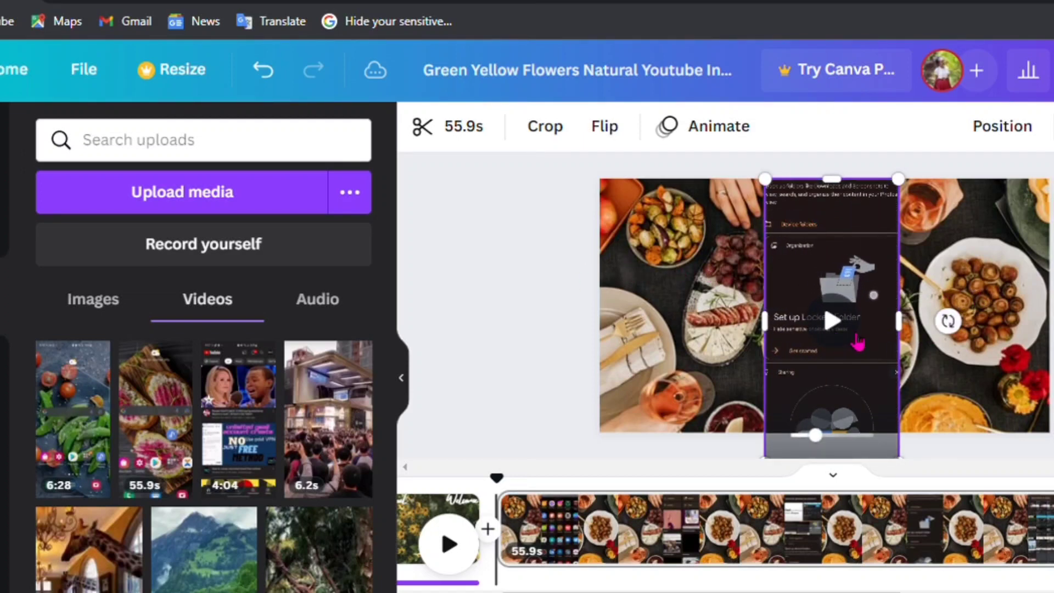
{"action": "left_click", "coordinate": [983, 376]}
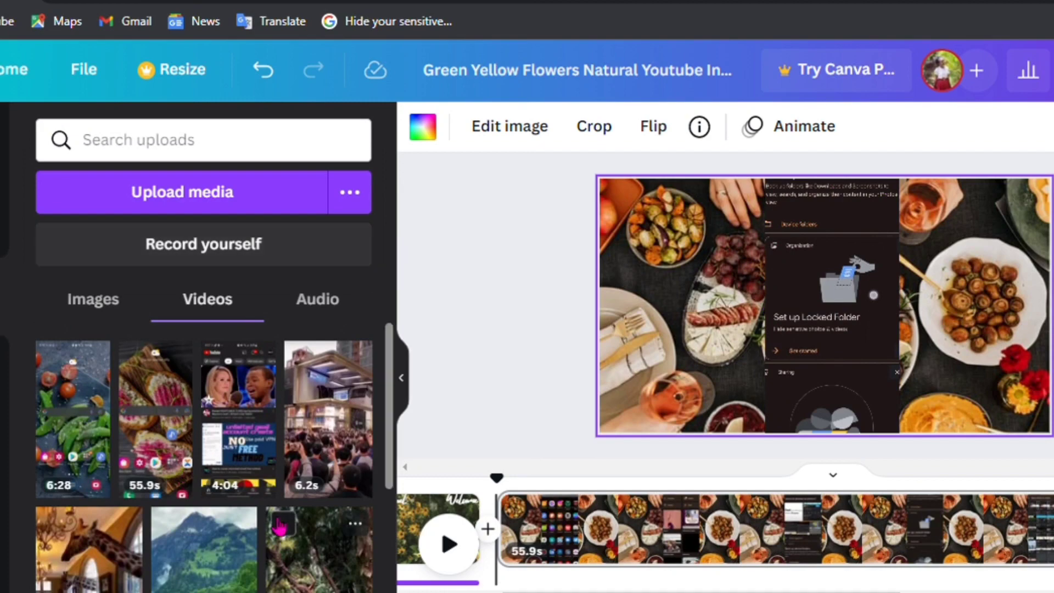
{"action": "scroll", "coordinate": [280, 527], "scroll_direction": "down", "scroll_amount": 2}
{"action": "scroll", "coordinate": [280, 527], "scroll_direction": "down", "scroll_amount": 2}
{"action": "scroll", "coordinate": [279, 527], "scroll_direction": "up", "scroll_amount": 4}
{"action": "scroll", "coordinate": [280, 527], "scroll_direction": "down", "scroll_amount": 2}
{"action": "scroll", "coordinate": [280, 526], "scroll_direction": "up", "scroll_amount": 2}
Search Elements for 'phone' and view the Mobile Phone Mockup's details.
{"action": "left_click", "coordinate": [3, 226]}
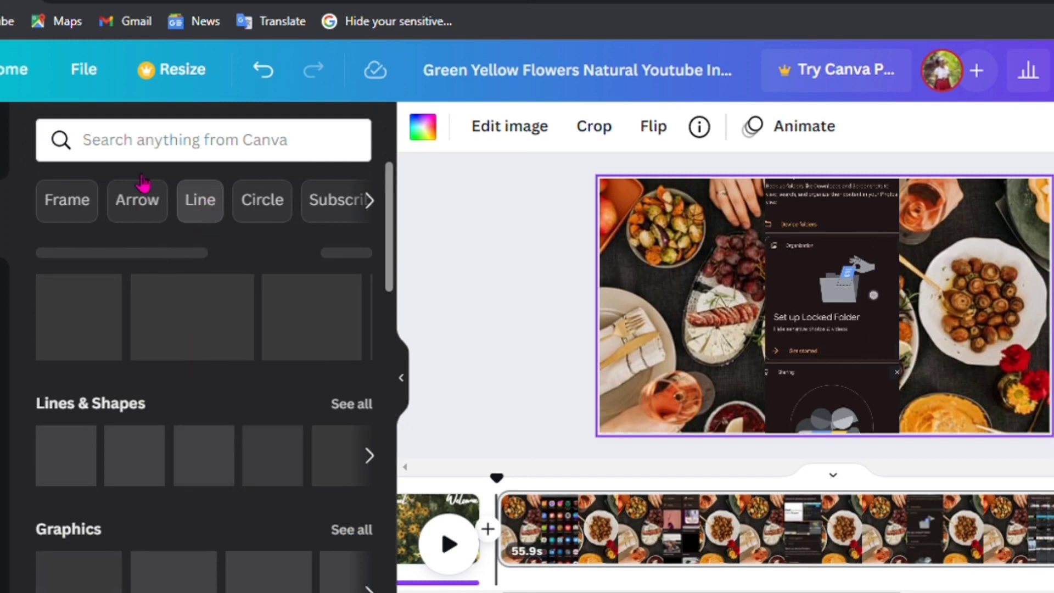
{"action": "left_click", "coordinate": [85, 205]}
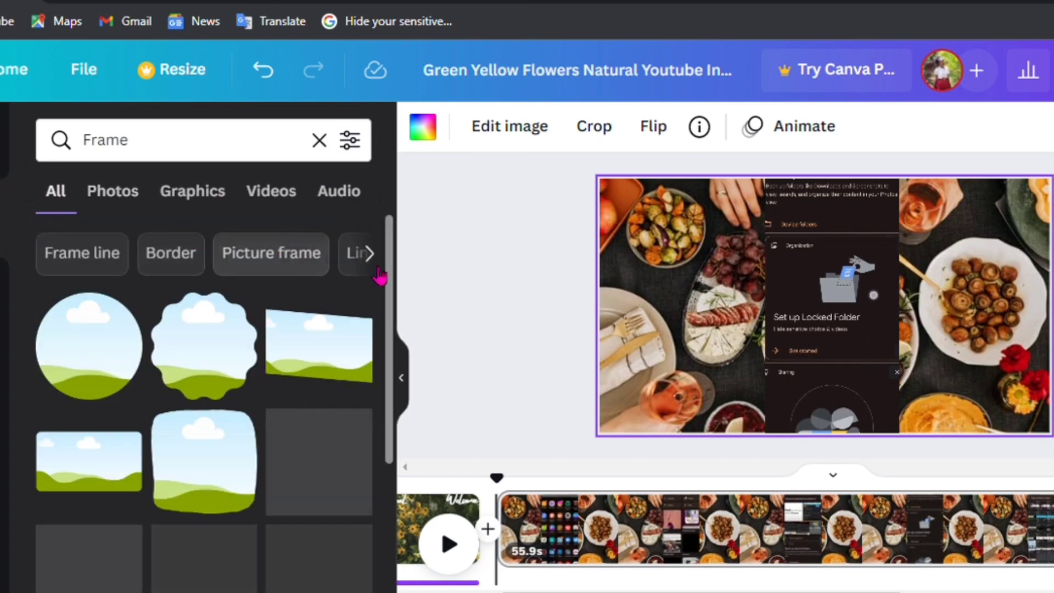
{"action": "left_click", "coordinate": [214, 157]}
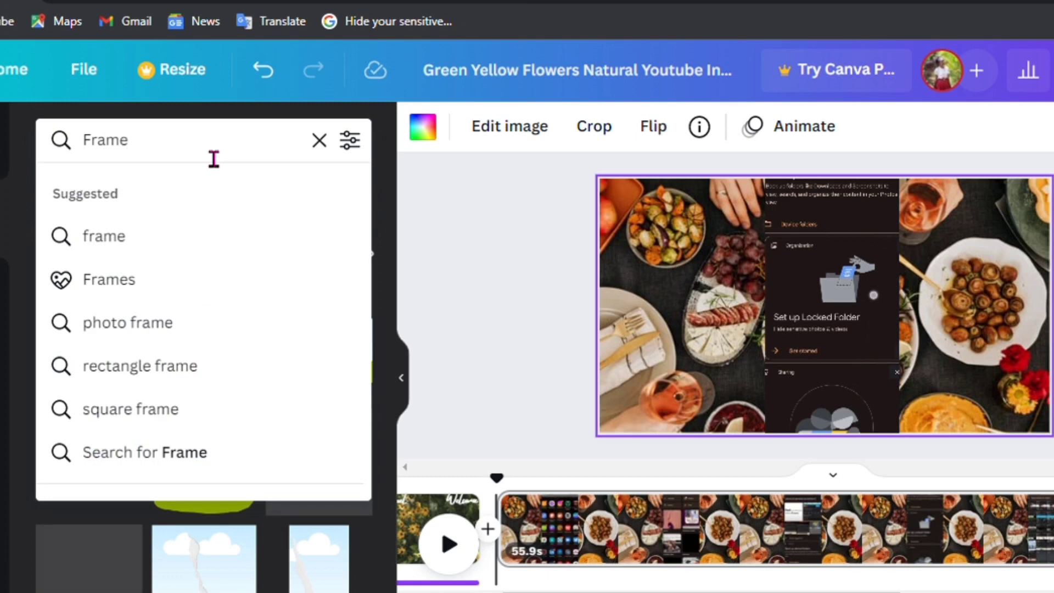
{"action": "key", "text": "BackSpace"}
{"action": "key", "text": "BackSpace"}
{"action": "key", "text": "BackSpace"}
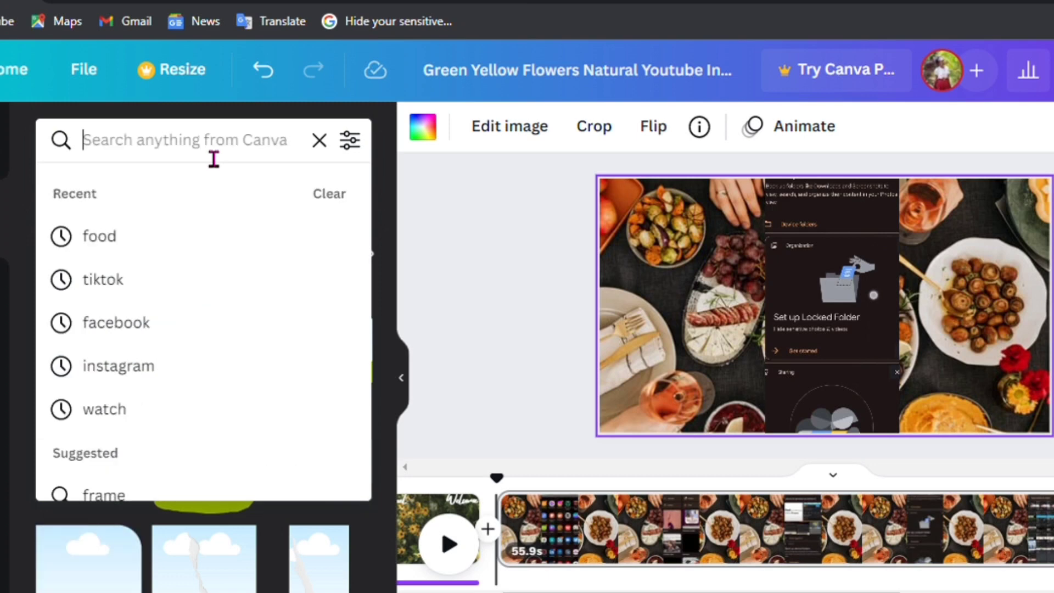
{"action": "type", "text": "phone"}
{"action": "key", "text": "Return"}
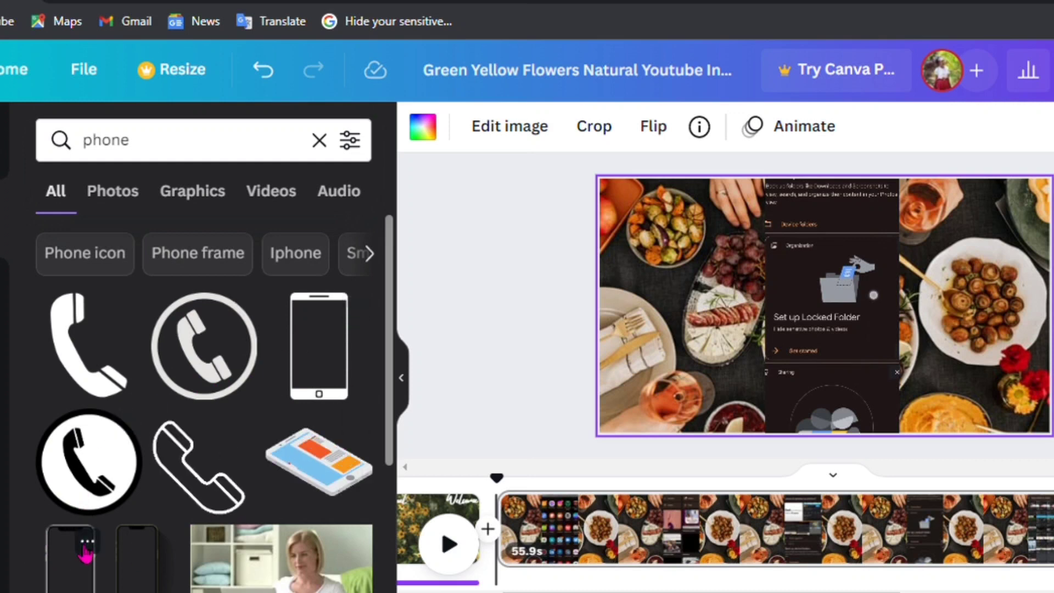
{"action": "left_click", "coordinate": [87, 544]}
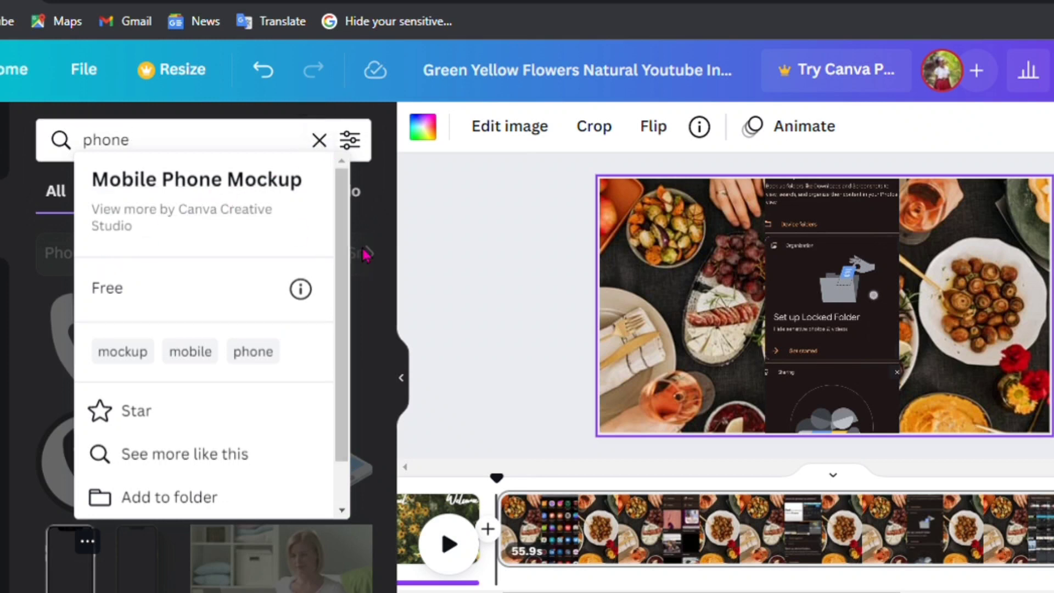
Add the phone-frame graphic, then enlarge and centre it around the vertical video.
{"action": "left_click", "coordinate": [414, 259]}
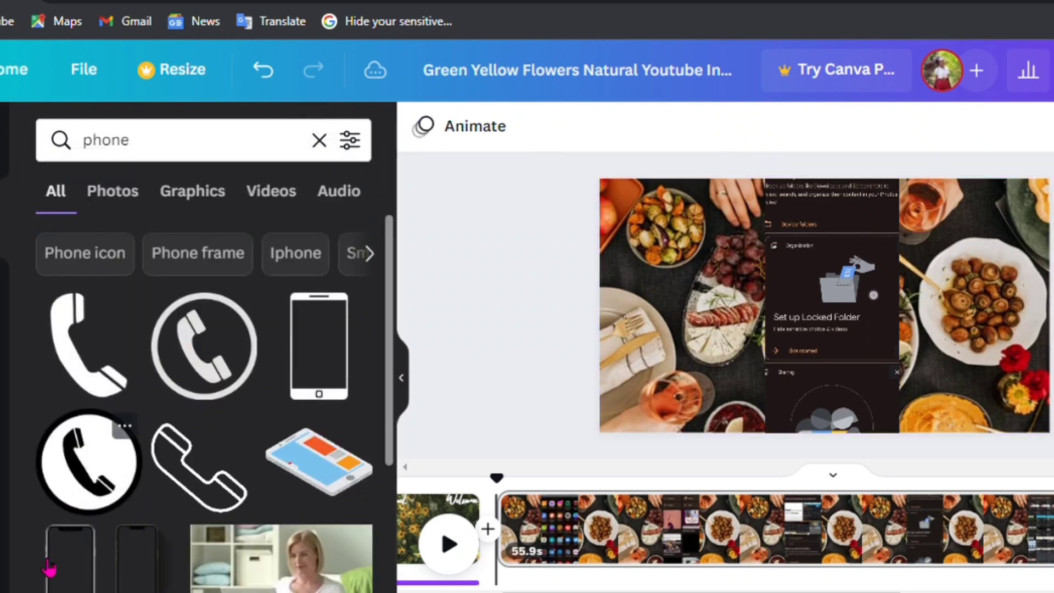
{"action": "left_click", "coordinate": [76, 572]}
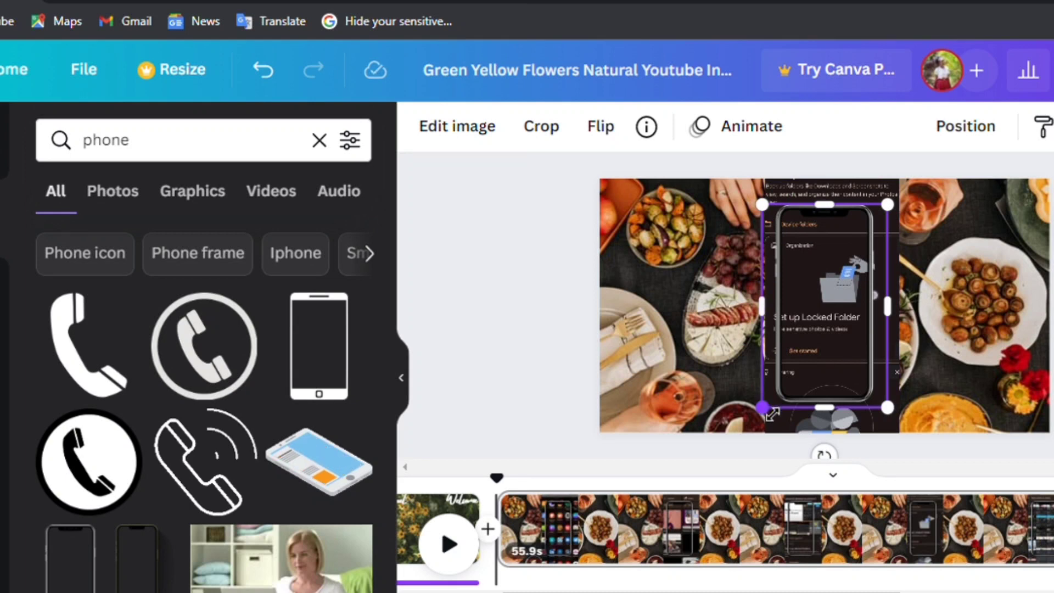
{"action": "left_click_drag", "start_coordinate": [763, 407], "coordinate": [769, 454]}
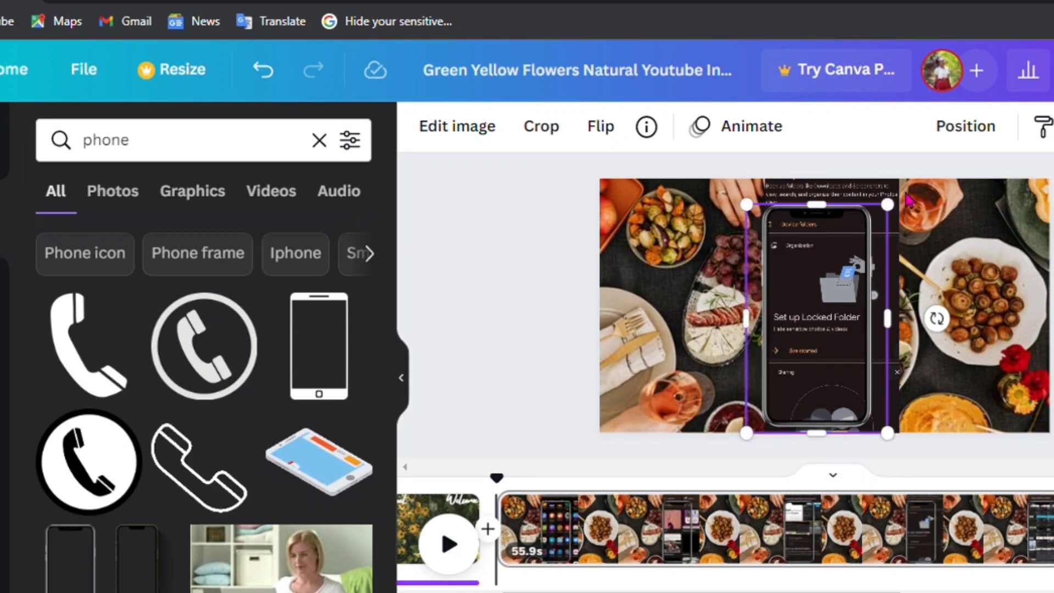
{"action": "left_click_drag", "start_coordinate": [887, 204], "coordinate": [903, 180]}
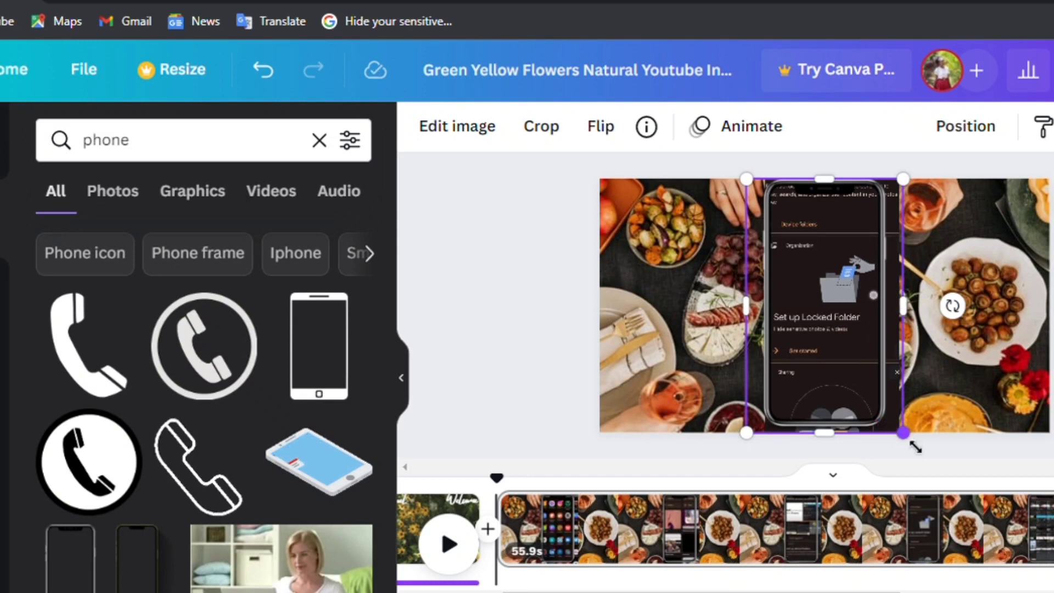
{"action": "left_click_drag", "start_coordinate": [915, 446], "coordinate": [934, 448]}
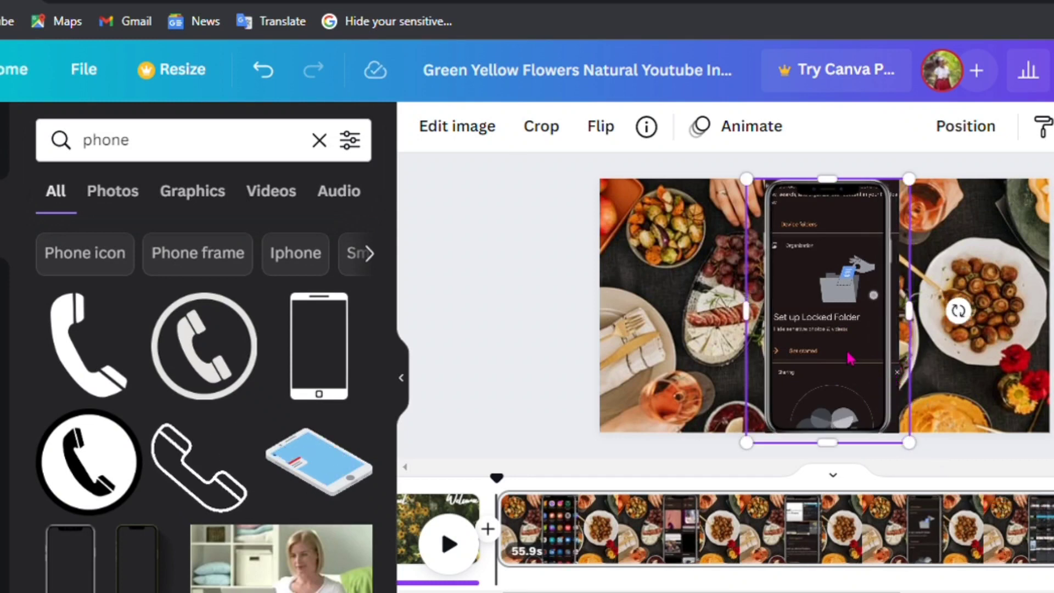
{"action": "left_click_drag", "start_coordinate": [909, 442], "coordinate": [926, 465]}
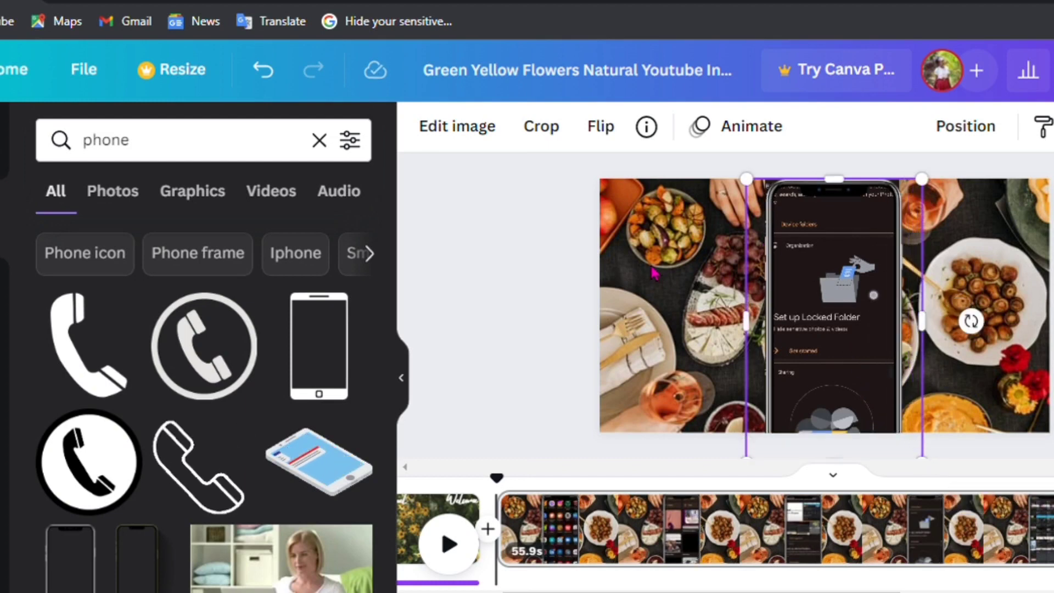
{"action": "left_click_drag", "start_coordinate": [838, 215], "coordinate": [837, 207]}
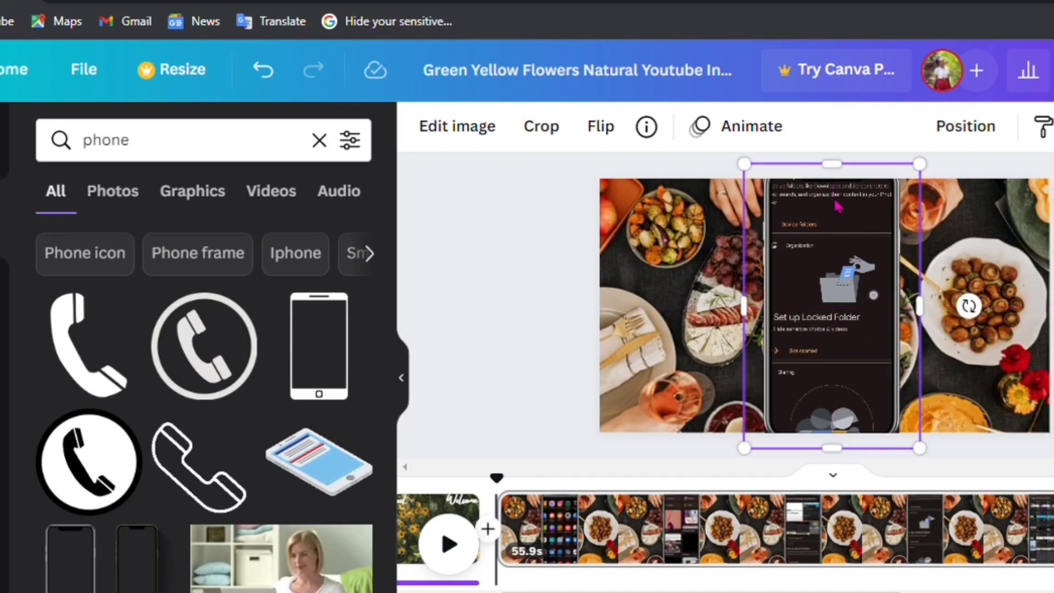
{"action": "left_click", "coordinate": [997, 249]}
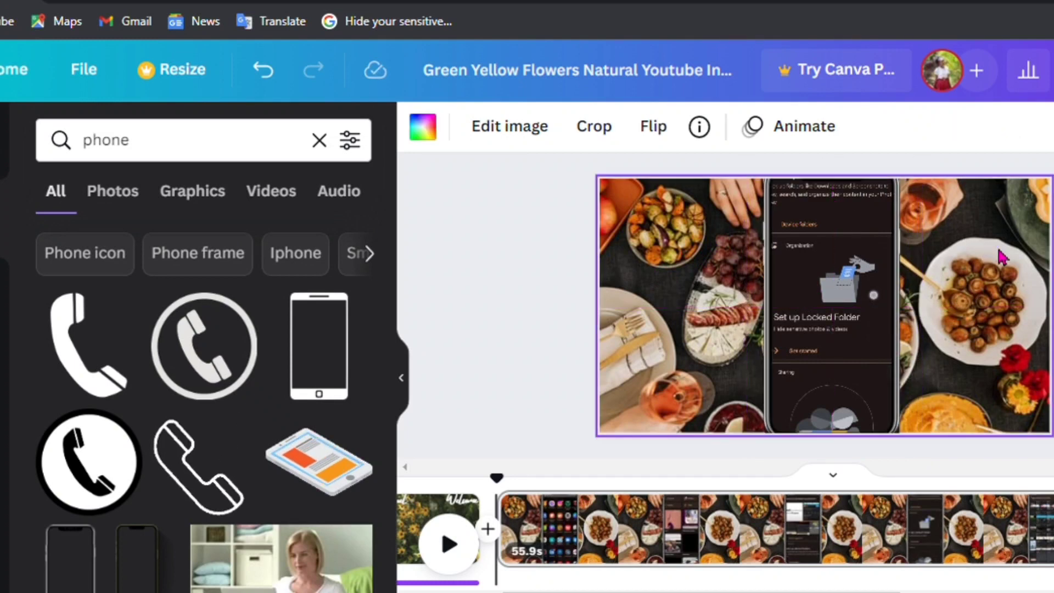
Detach the food photo from the background and delete it, leaving a white page.
{"action": "right_click", "coordinate": [669, 244]}
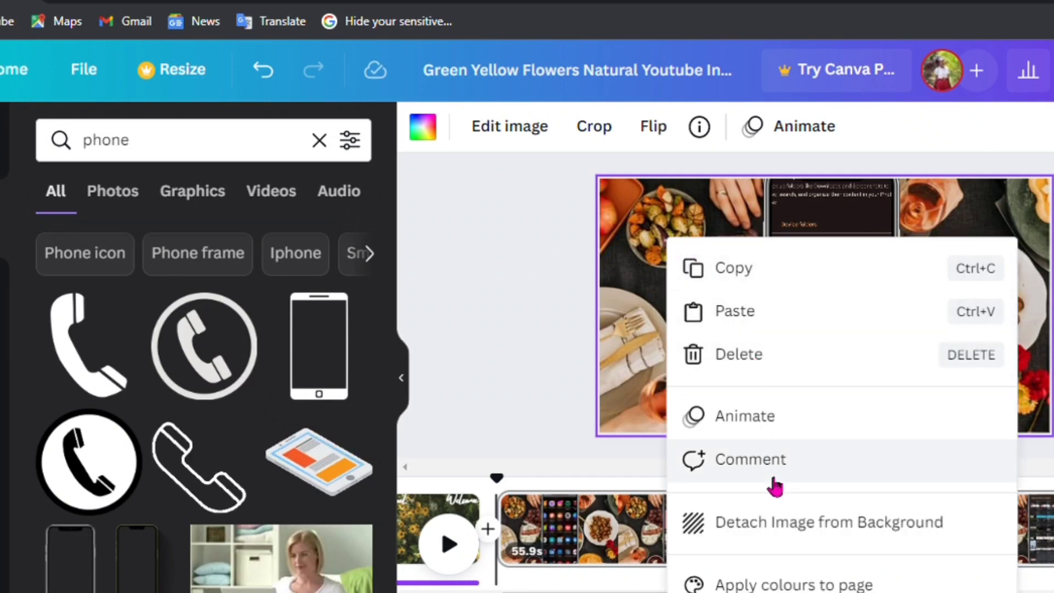
{"action": "left_click", "coordinate": [774, 521]}
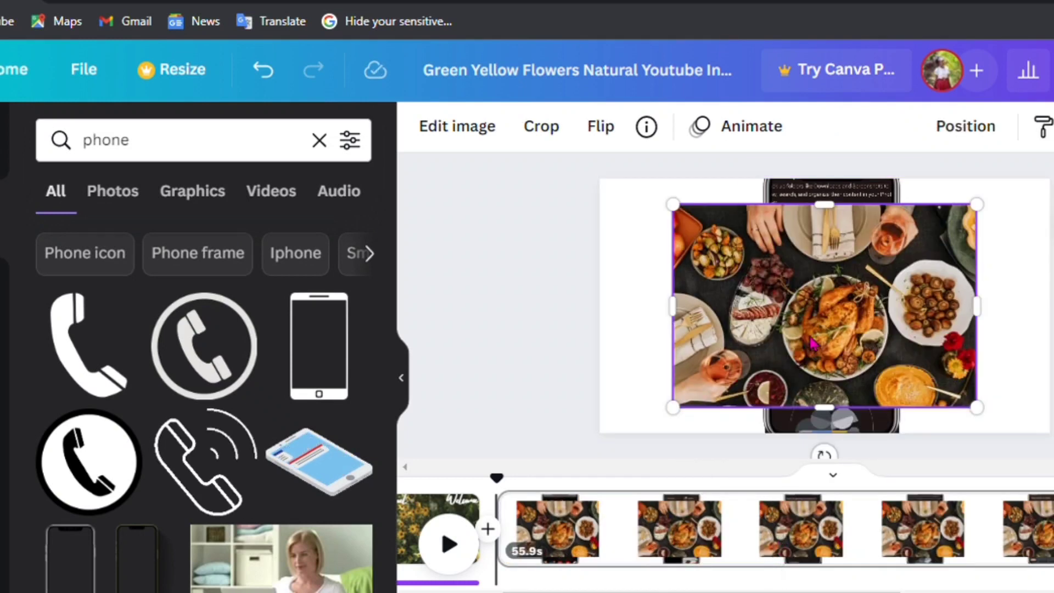
{"action": "key", "text": "Delete"}
{"action": "left_click", "coordinate": [692, 330]}
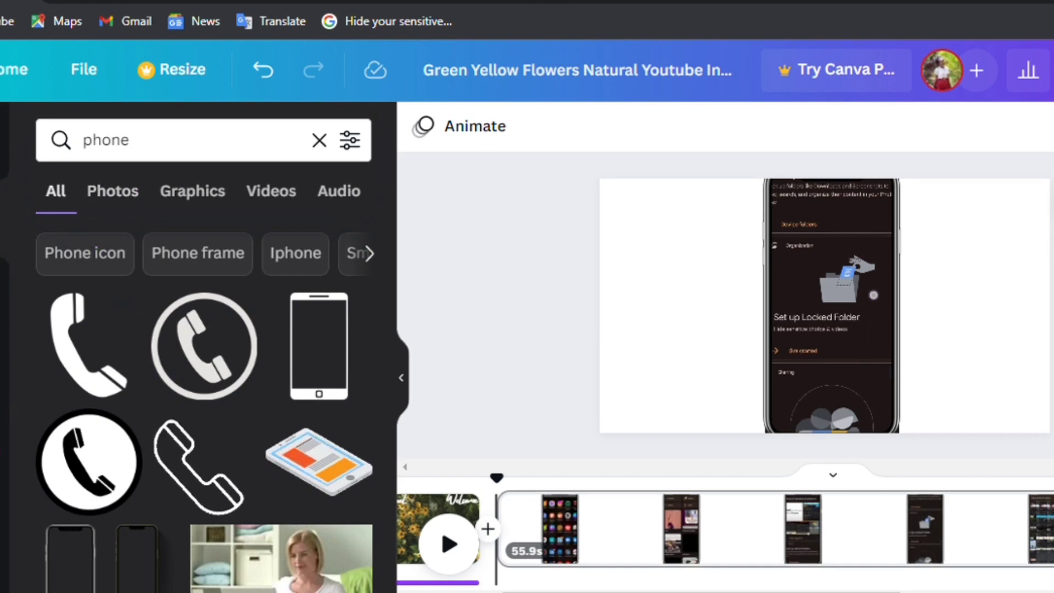
Set the pink mushroom photo from Trending Photos as the page background.
{"action": "left_click", "coordinate": [3, 247]}
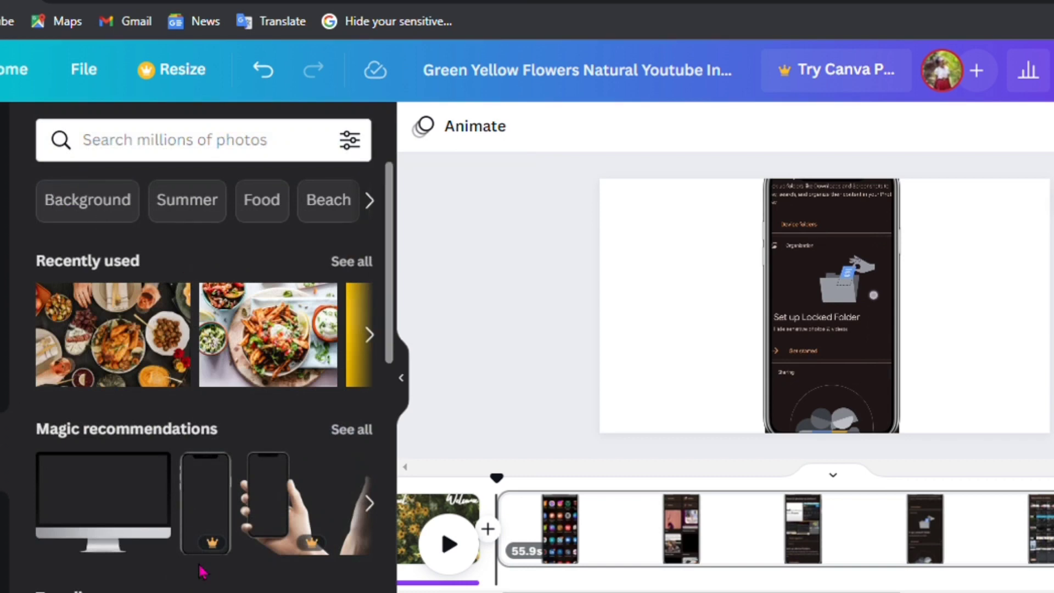
{"action": "scroll", "coordinate": [202, 570], "scroll_direction": "down", "scroll_amount": 4}
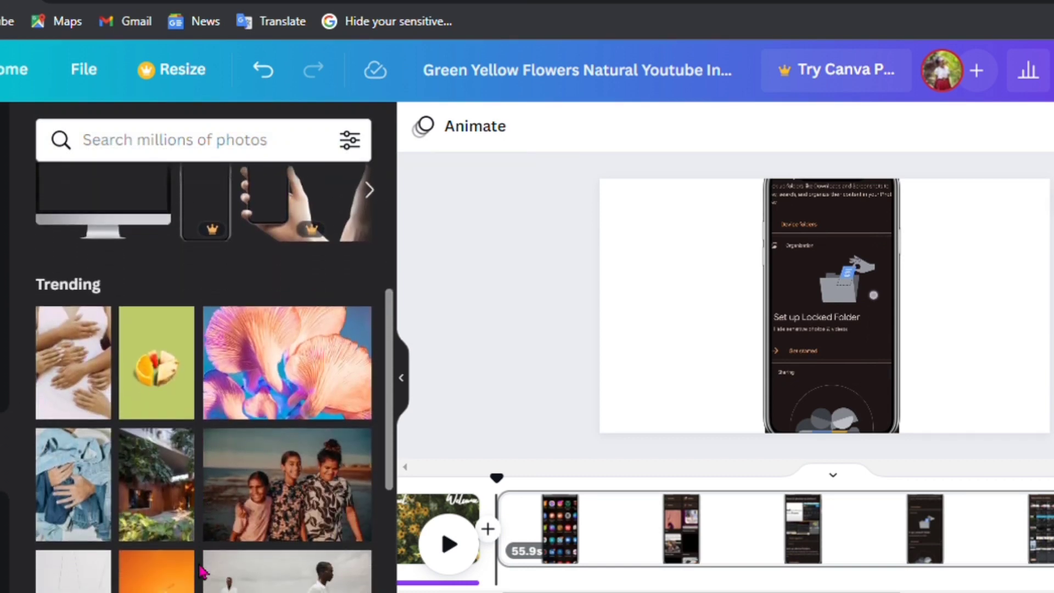
{"action": "scroll", "coordinate": [203, 571], "scroll_direction": "down", "scroll_amount": 3}
{"action": "scroll", "coordinate": [206, 572], "scroll_direction": "down", "scroll_amount": 3}
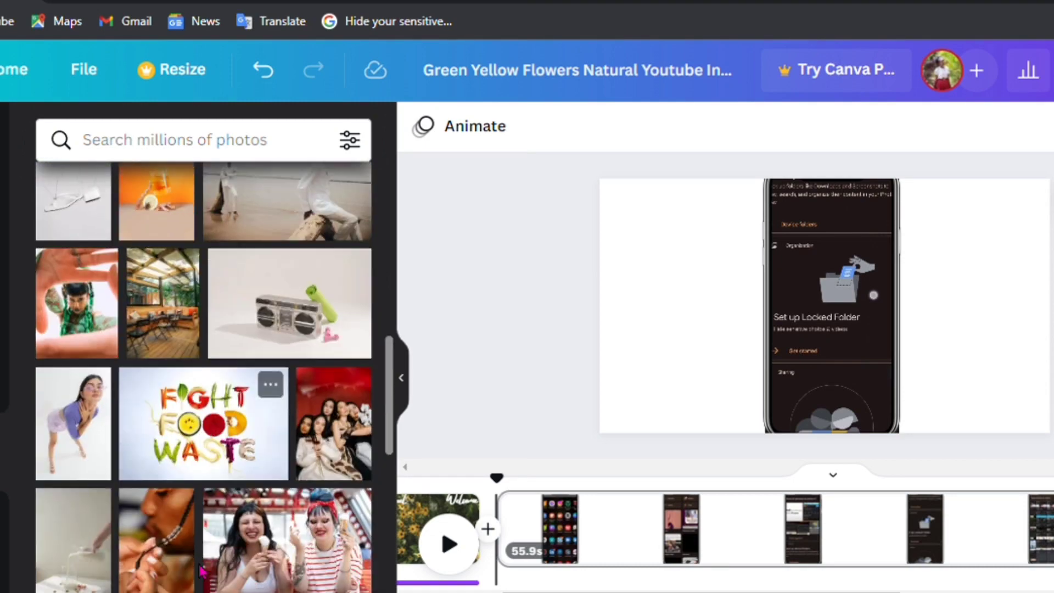
{"action": "scroll", "coordinate": [202, 571], "scroll_direction": "up", "scroll_amount": 2}
{"action": "scroll", "coordinate": [202, 571], "scroll_direction": "up", "scroll_amount": 3}
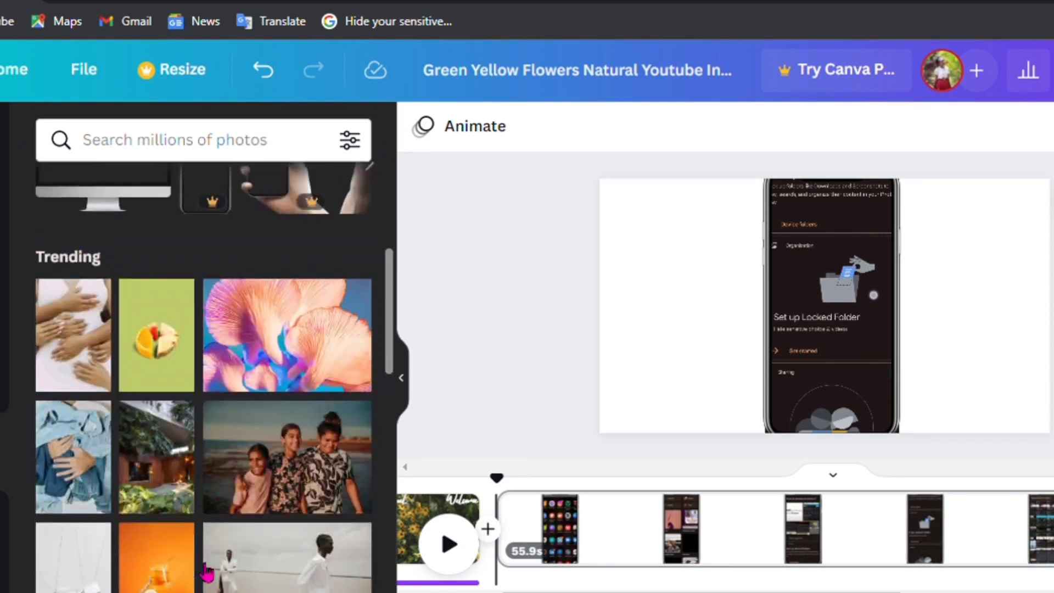
{"action": "left_click", "coordinate": [304, 349]}
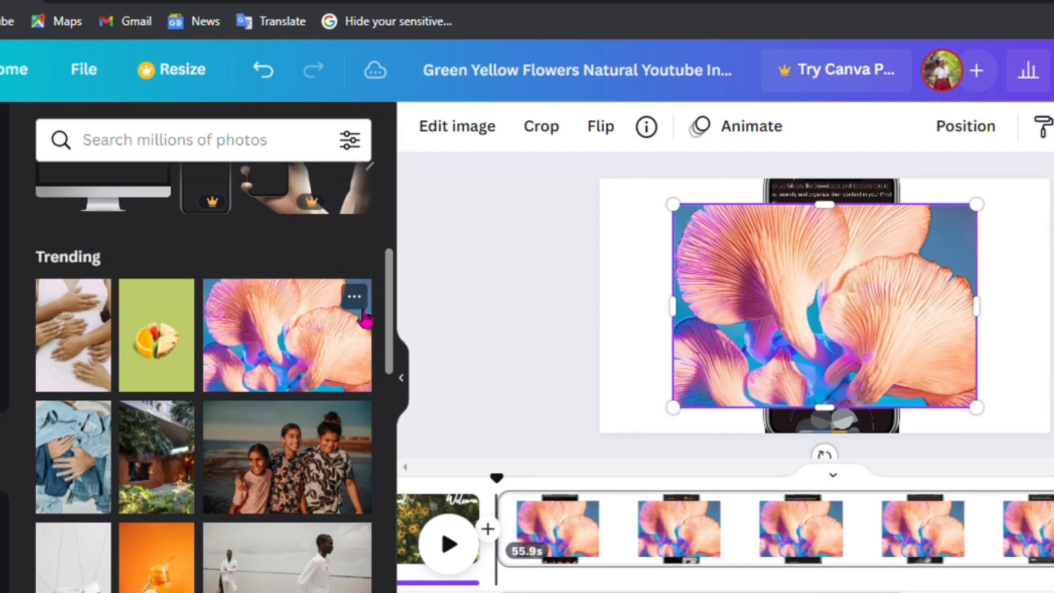
{"action": "right_click", "coordinate": [790, 280]}
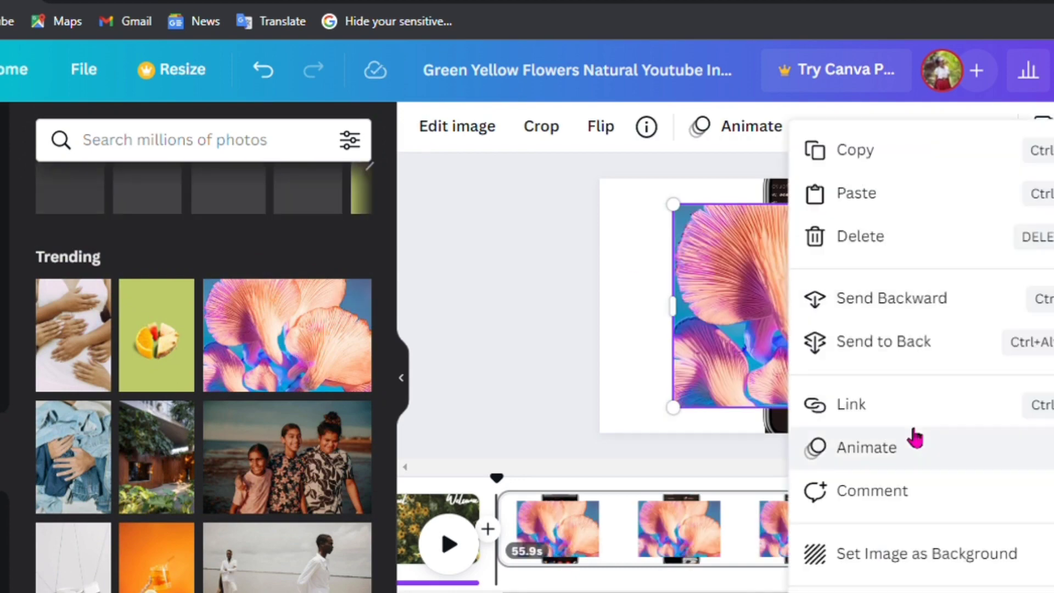
{"action": "left_click", "coordinate": [912, 557]}
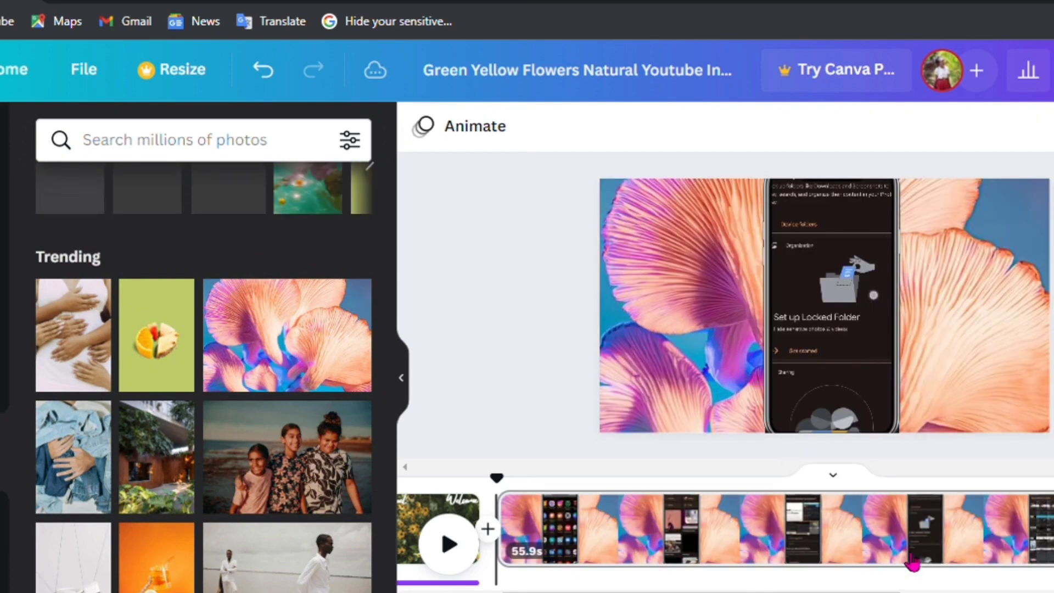
Remove the 6.6s flowers intro clip, leaving the 55.9s phone video over the mushroom background.
{"action": "left_click", "coordinate": [979, 319]}
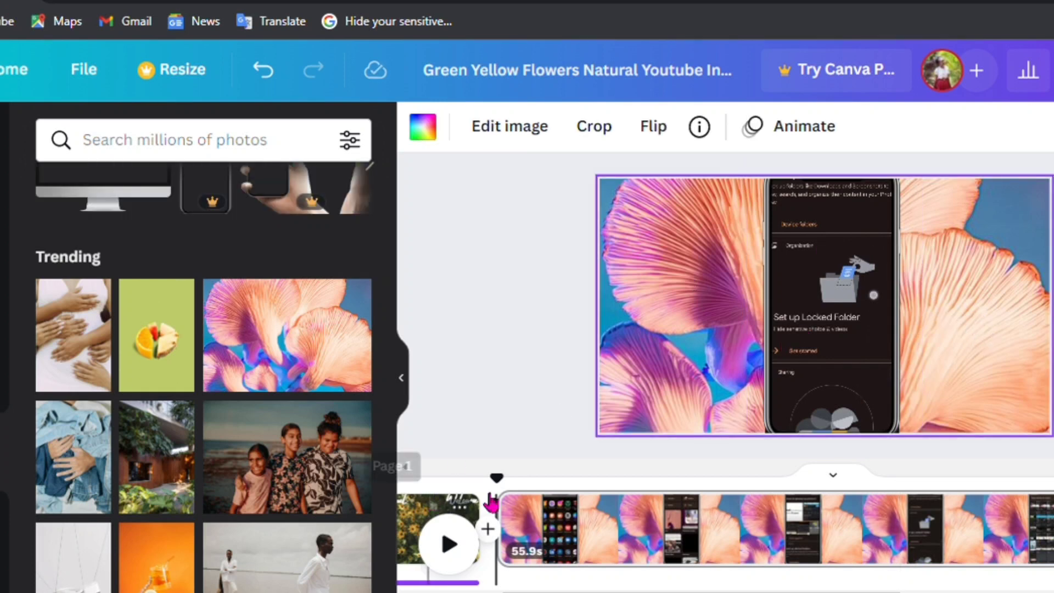
{"action": "scroll", "coordinate": [558, 499], "scroll_direction": "left", "scroll_amount": 3}
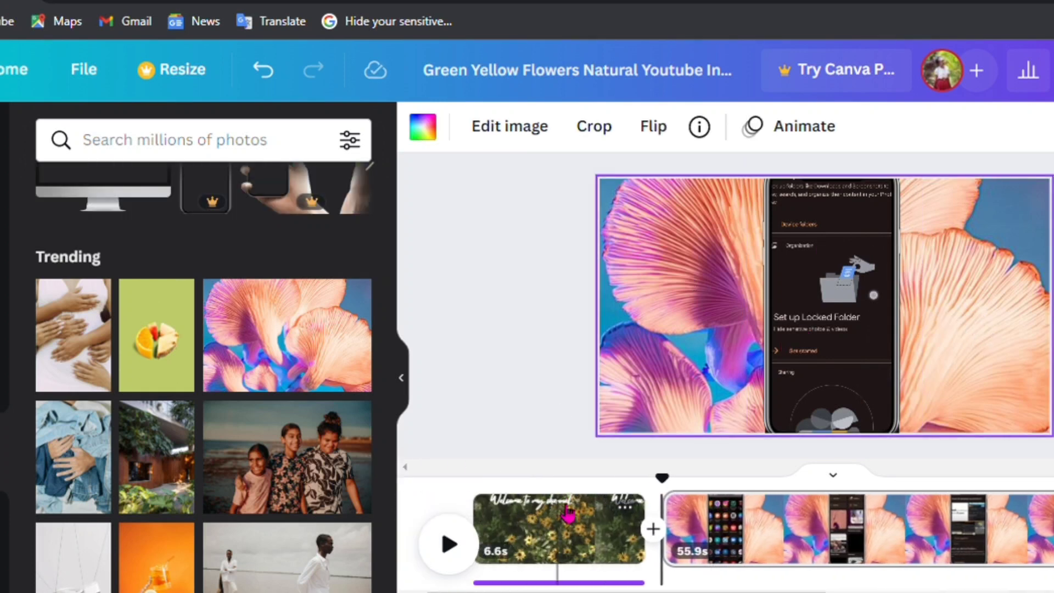
{"action": "left_click", "coordinate": [567, 512]}
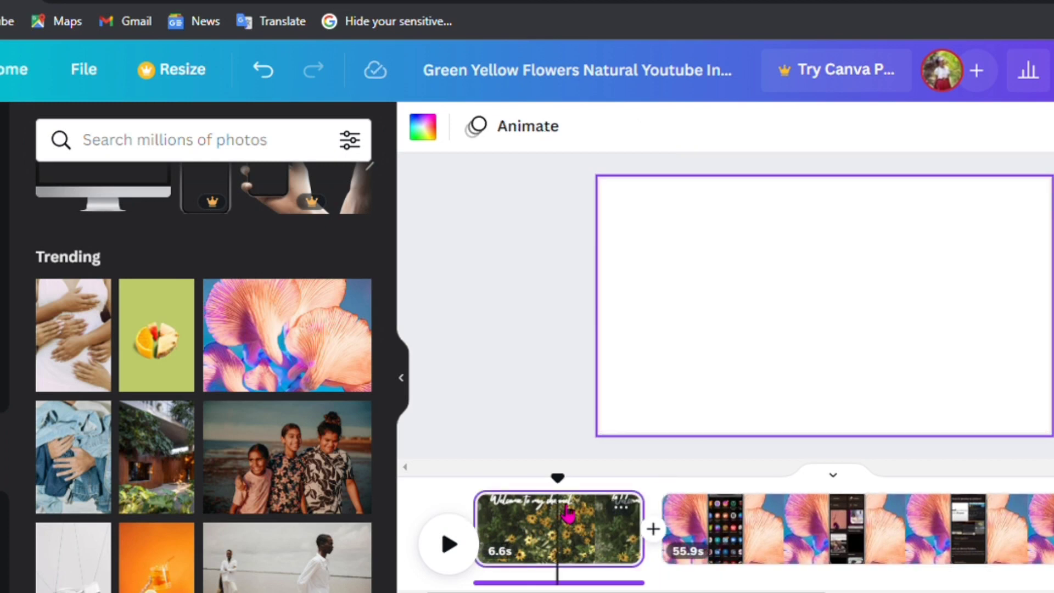
{"action": "key", "text": "Delete"}
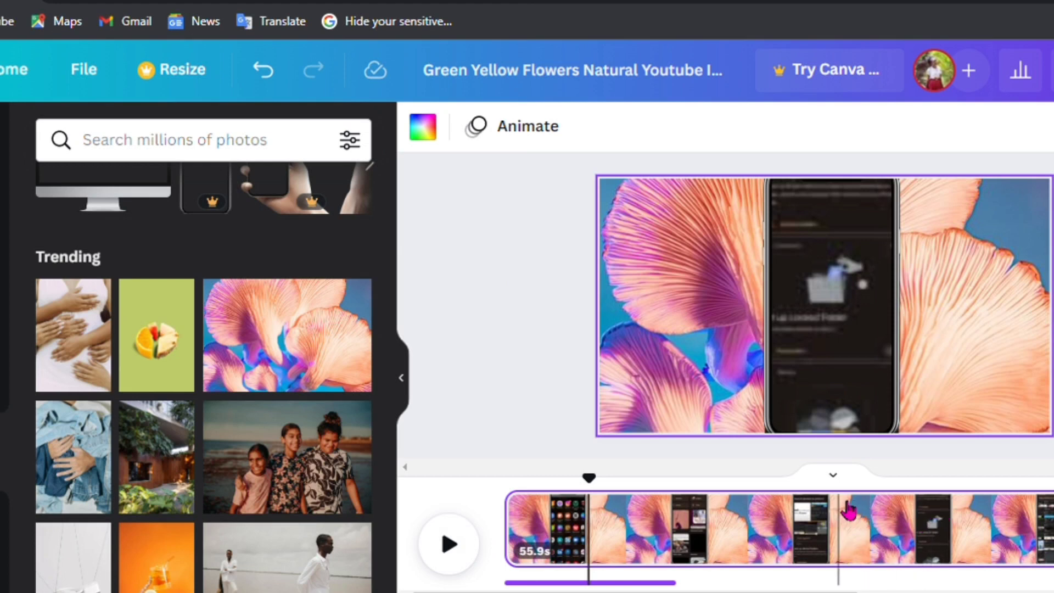
{"action": "left_click", "coordinate": [446, 572]}
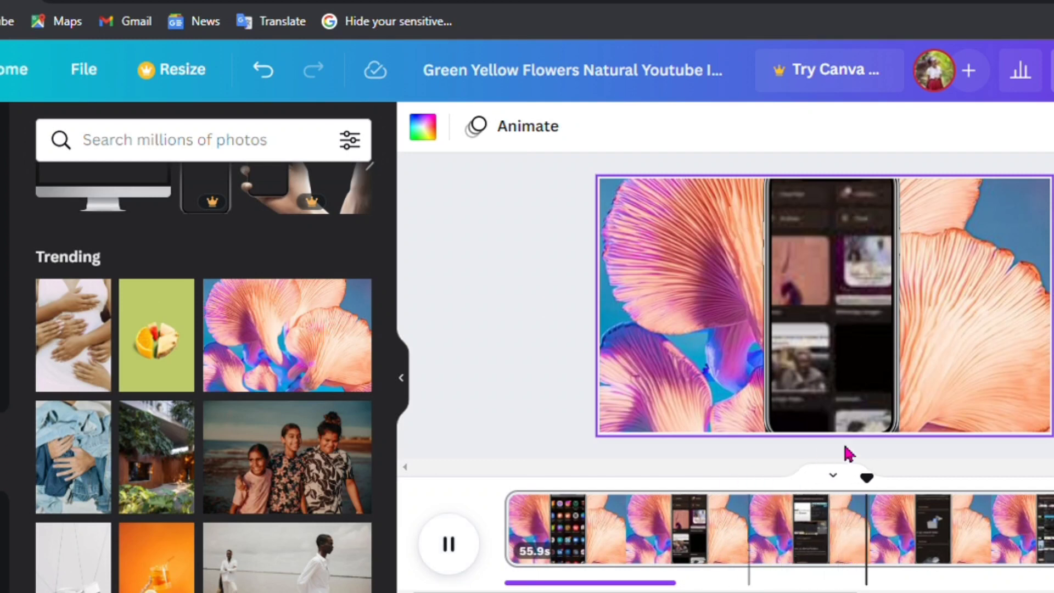
{"action": "left_click", "coordinate": [810, 260]}
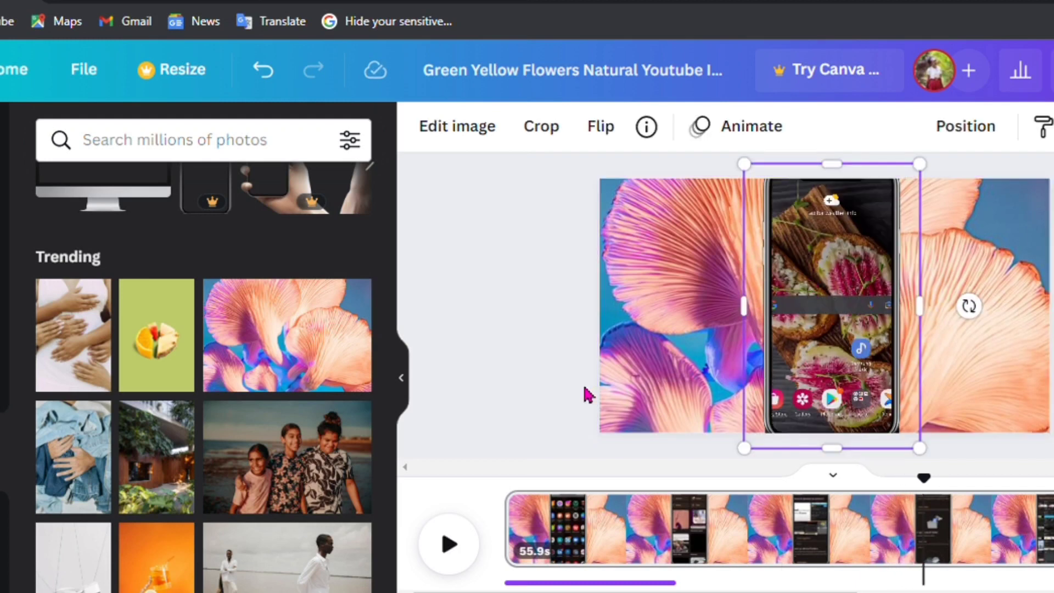
{"action": "left_click", "coordinate": [564, 249]}
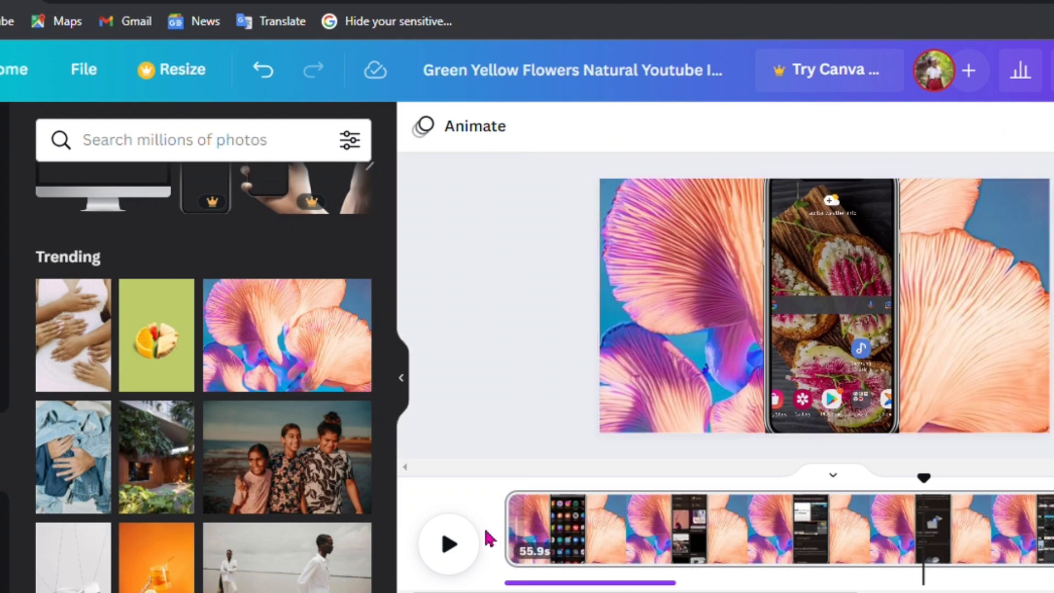
{"action": "left_click", "coordinate": [459, 548]}
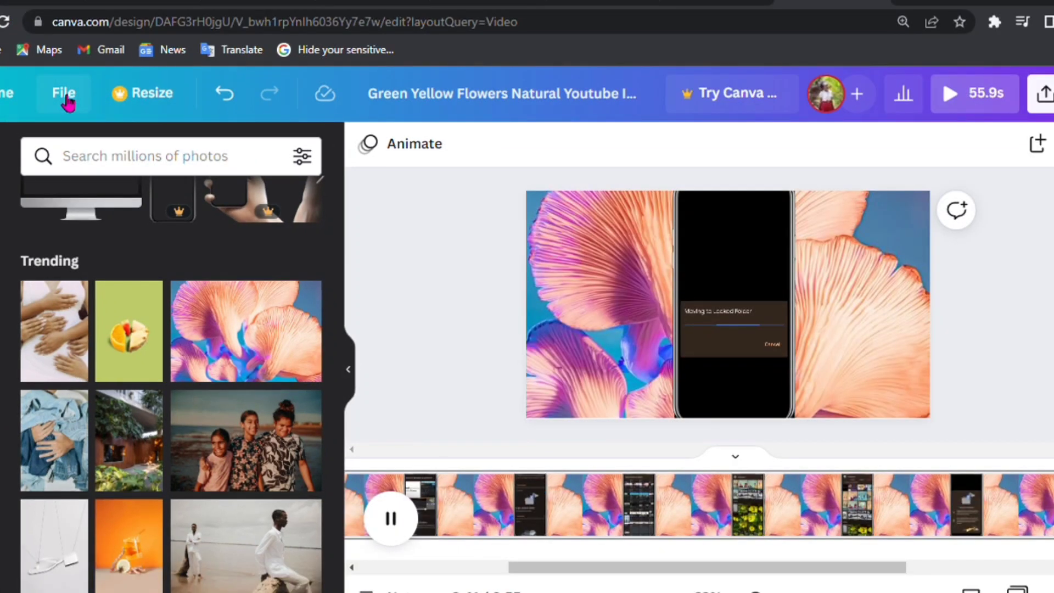
{"action": "key", "text": "space"}
{"action": "left_click", "coordinate": [66, 101]}
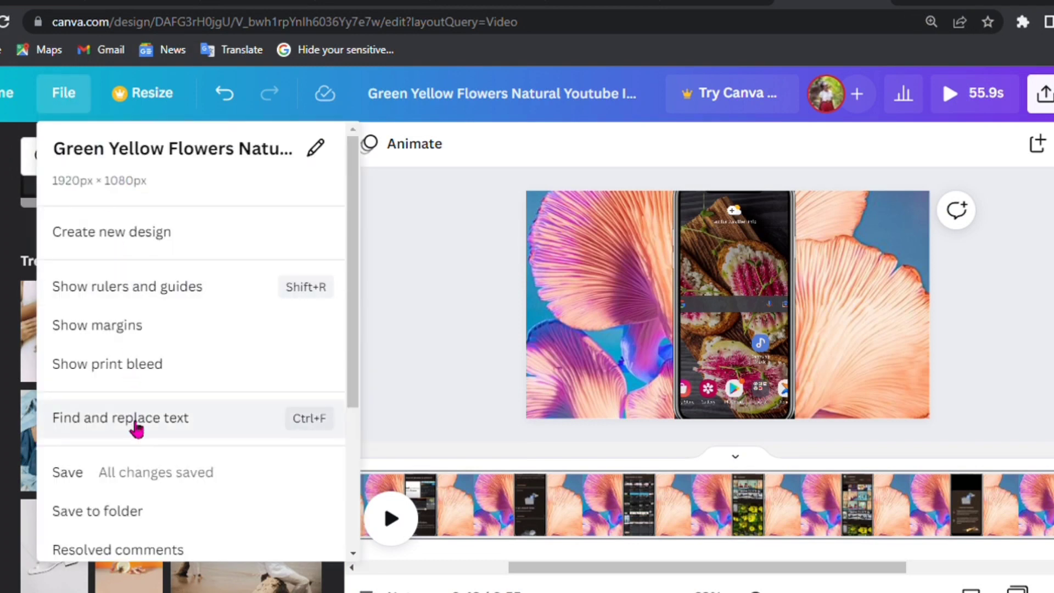
{"action": "scroll", "coordinate": [136, 426], "scroll_direction": "down", "scroll_amount": 1}
{"action": "scroll", "coordinate": [136, 427], "scroll_direction": "down", "scroll_amount": 3}
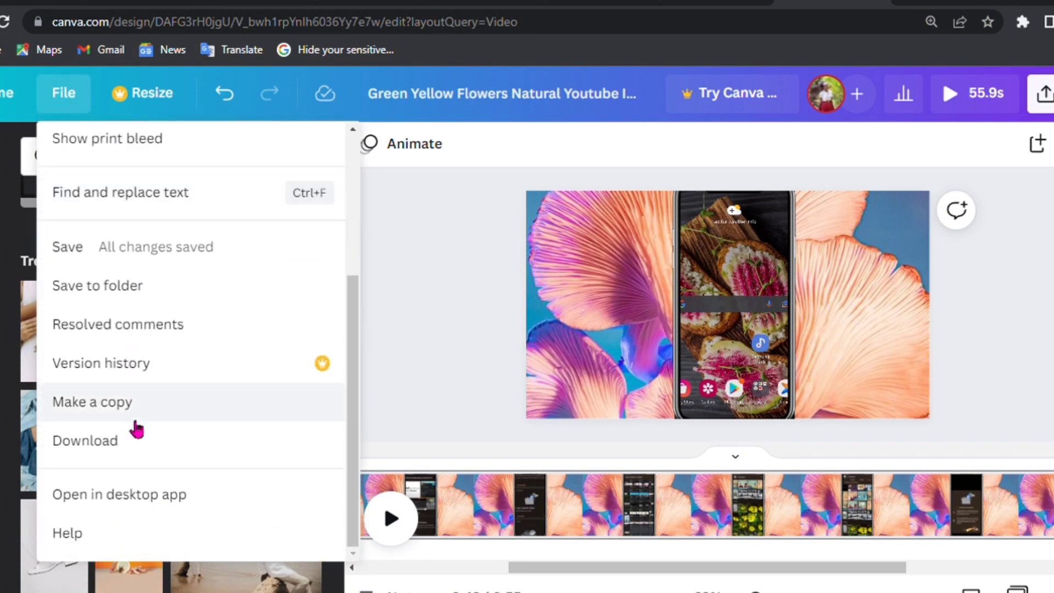
{"action": "left_click", "coordinate": [148, 455]}
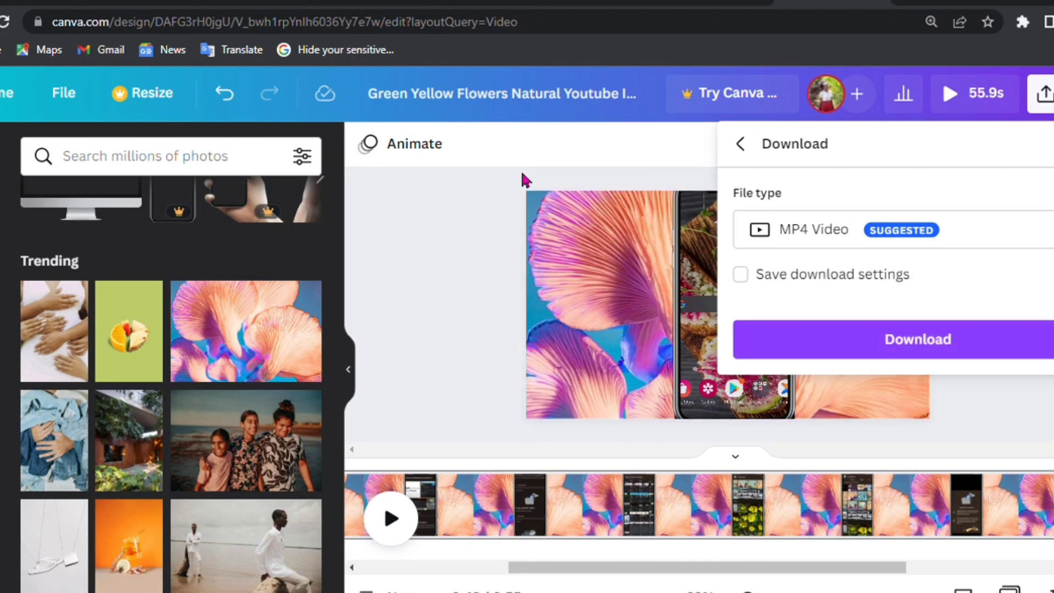
{"action": "left_click", "coordinate": [363, 244]}
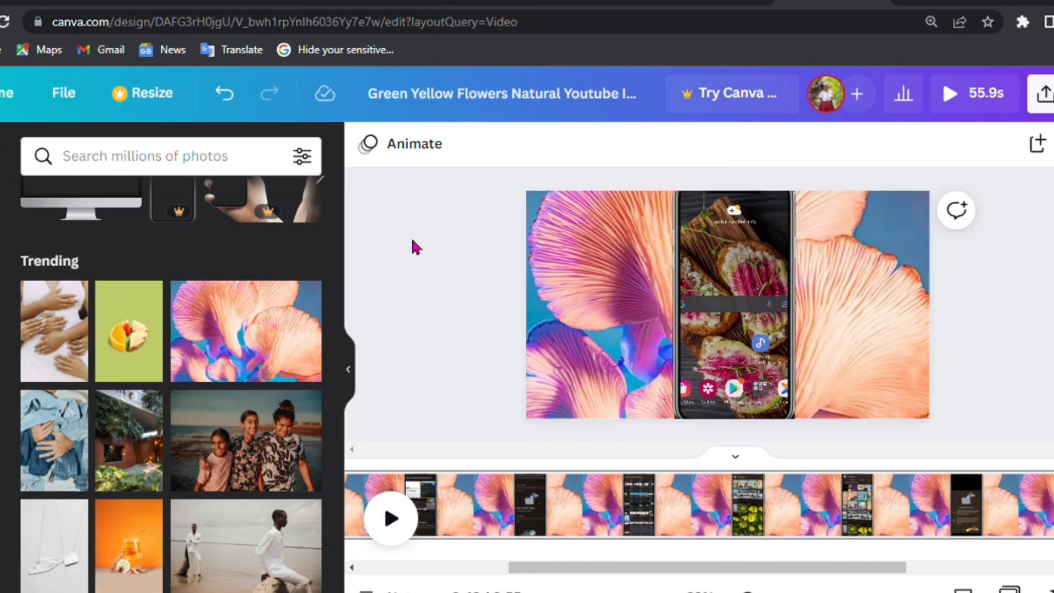